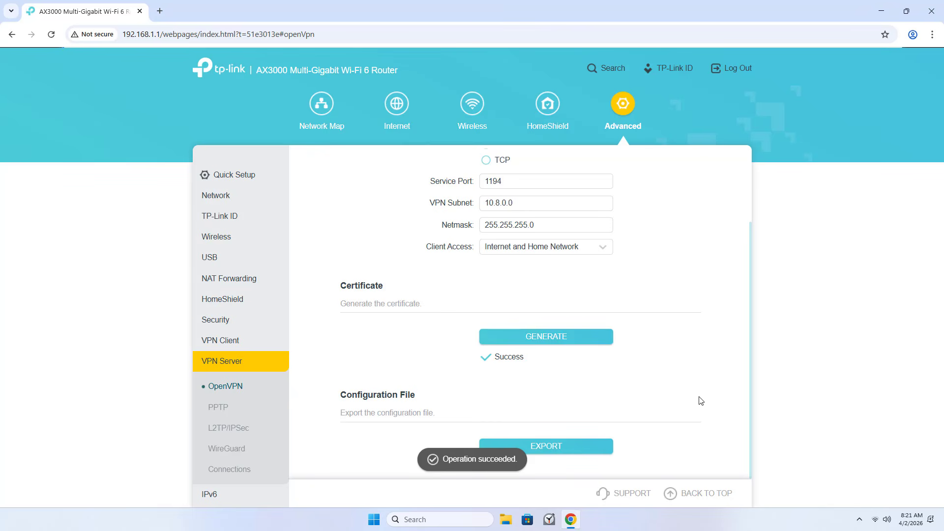
Export the OpenVPN server's configuration file and keep the blocked download
drag(342, 395, 446, 417)
click(343, 412)
click(432, 447)
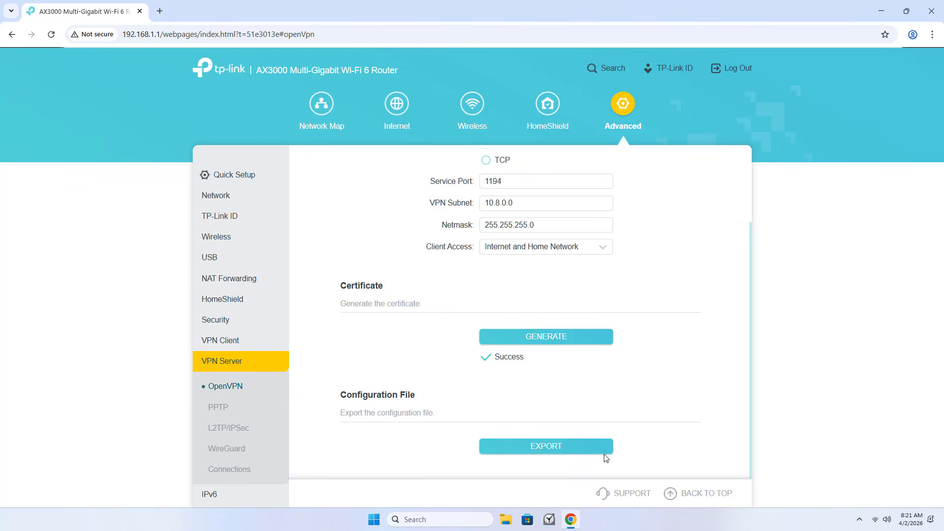
click(551, 450)
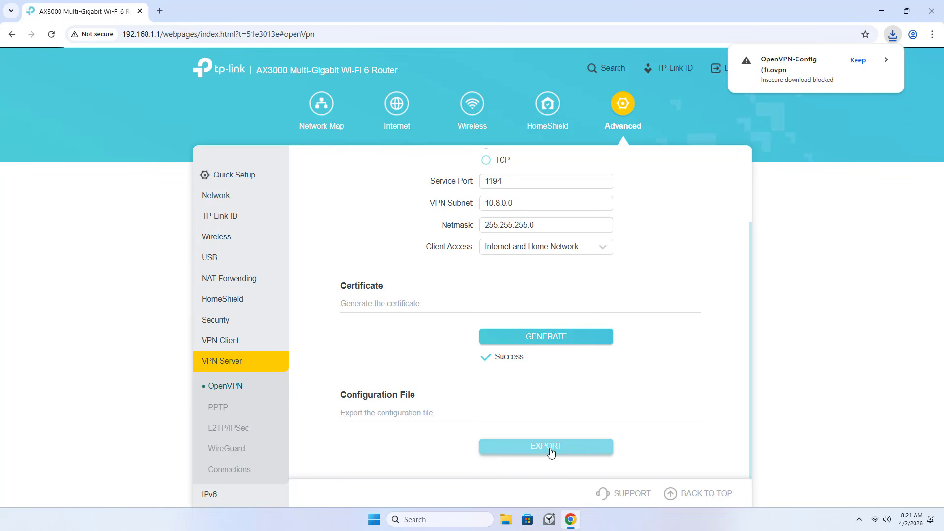
click(857, 61)
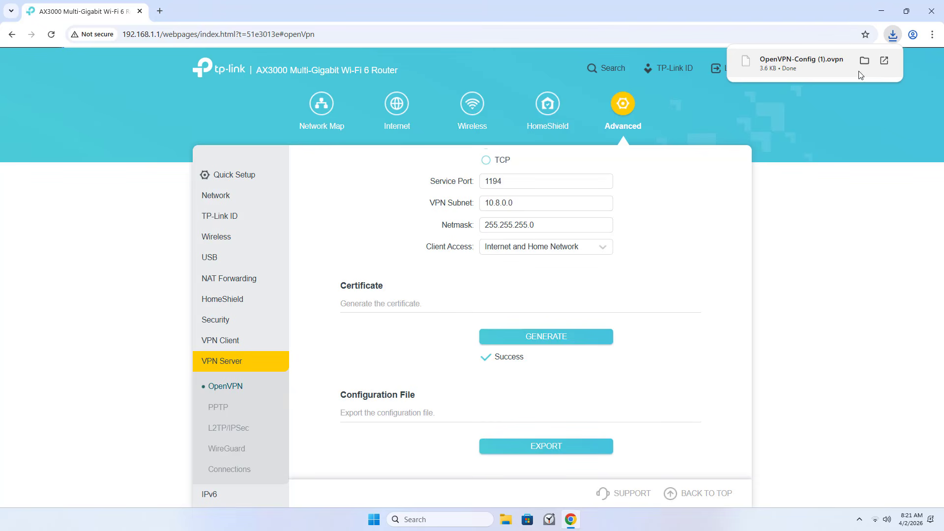
Show the downloaded file in its folder and delete the older OpenVPN-Config.ovpn
click(862, 63)
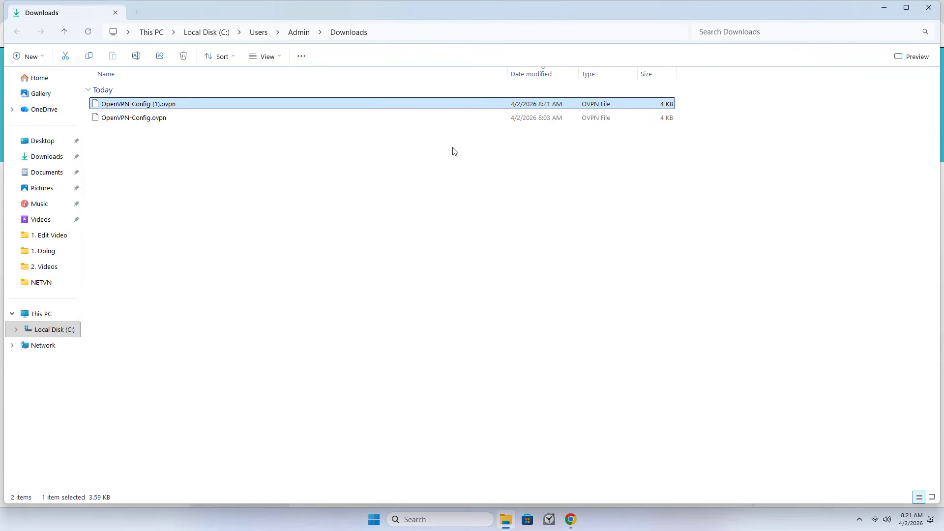
click(146, 118)
click(184, 58)
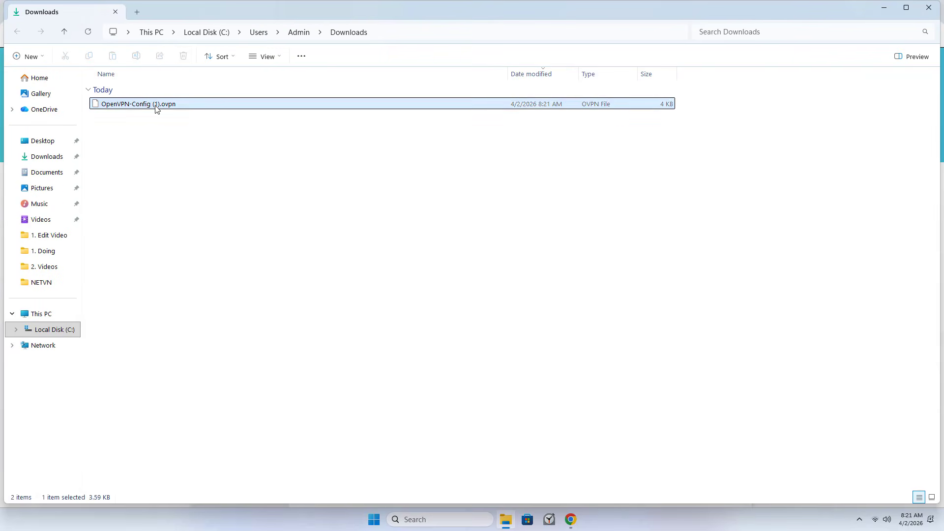
Open OpenVPN-Config (1).ovpn in Notepad++, check the IP address on its remote line, and close the editor and the Downloads folder
right_click(157, 108)
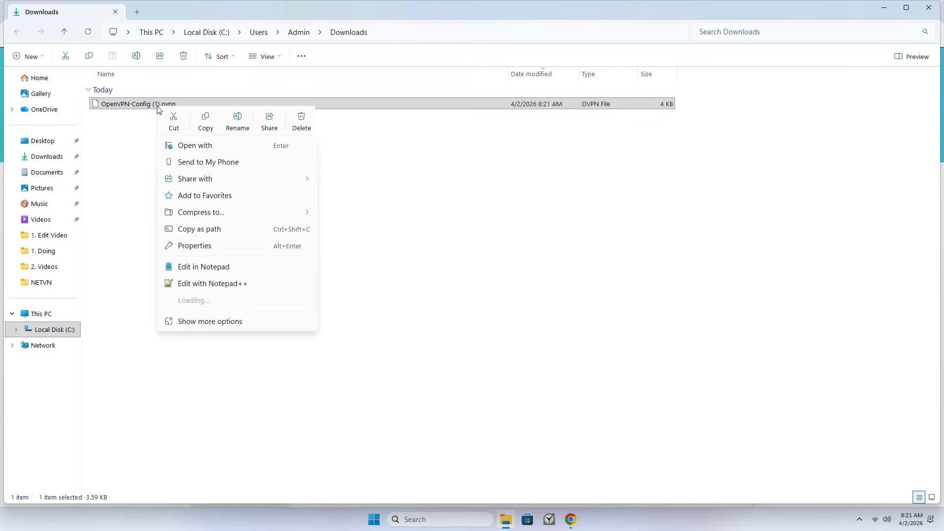
click(226, 284)
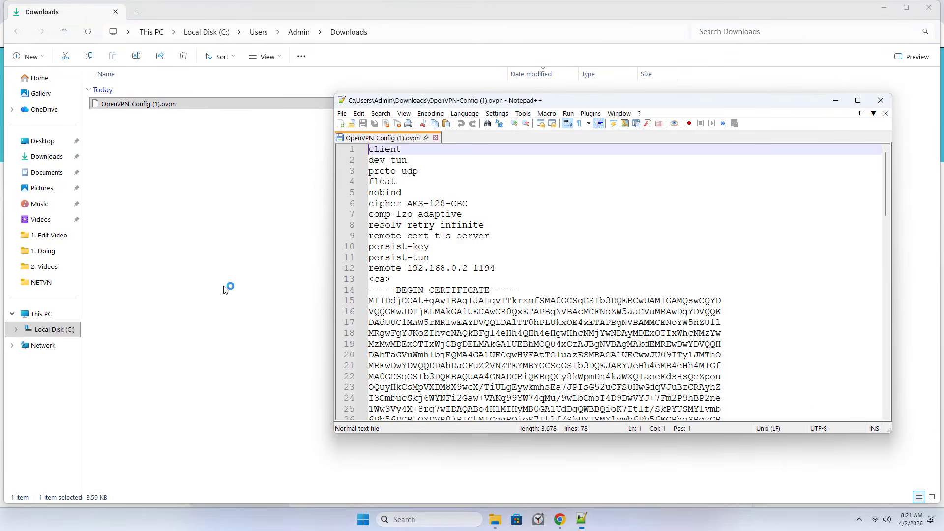
drag(467, 268, 409, 265)
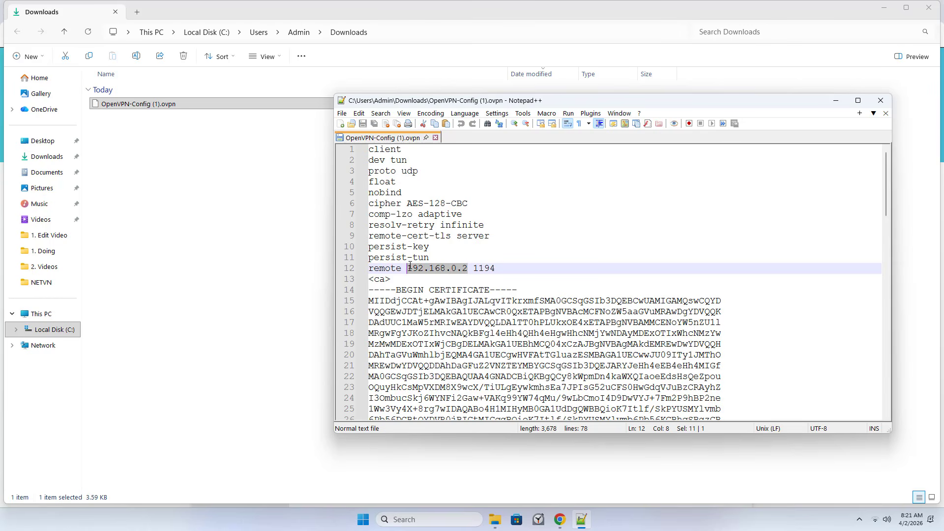
click(436, 138)
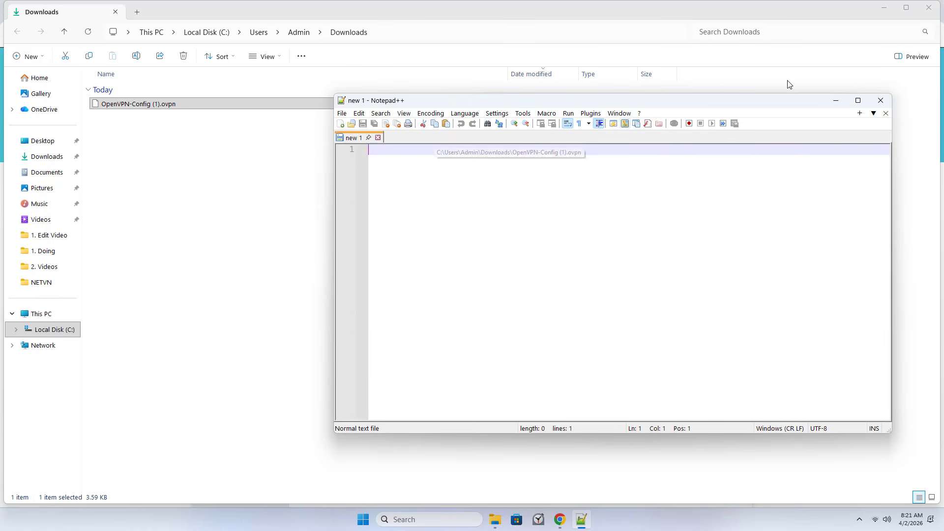
click(881, 100)
click(925, 10)
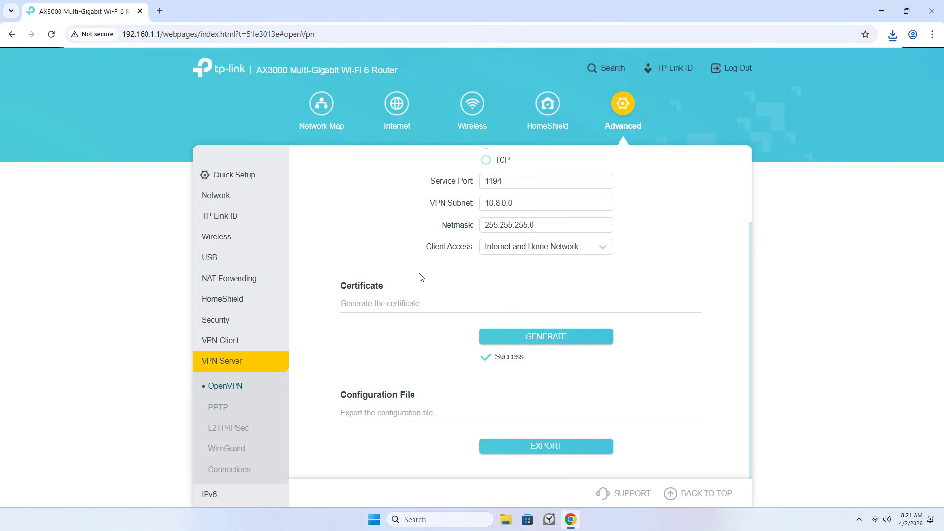
Set the router's Internet Connection Type to Static IP under the advanced network settings and save
click(224, 199)
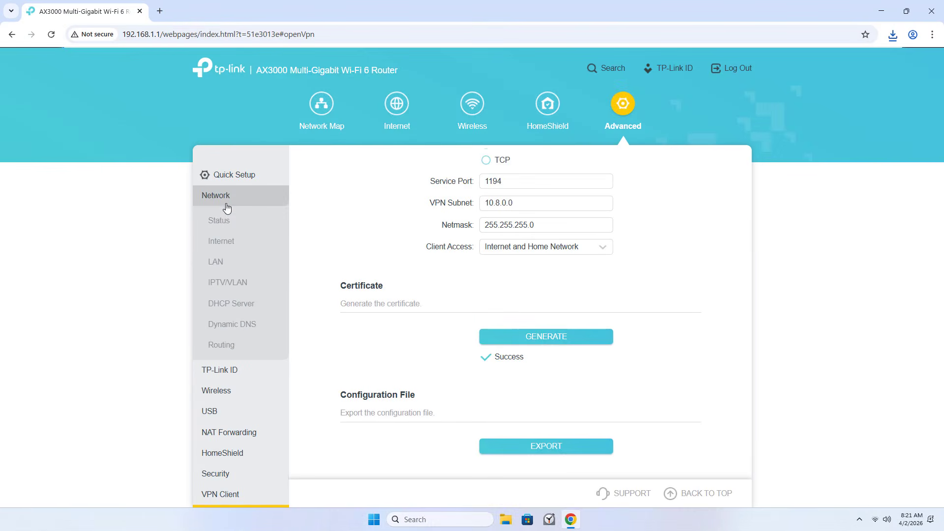
click(223, 242)
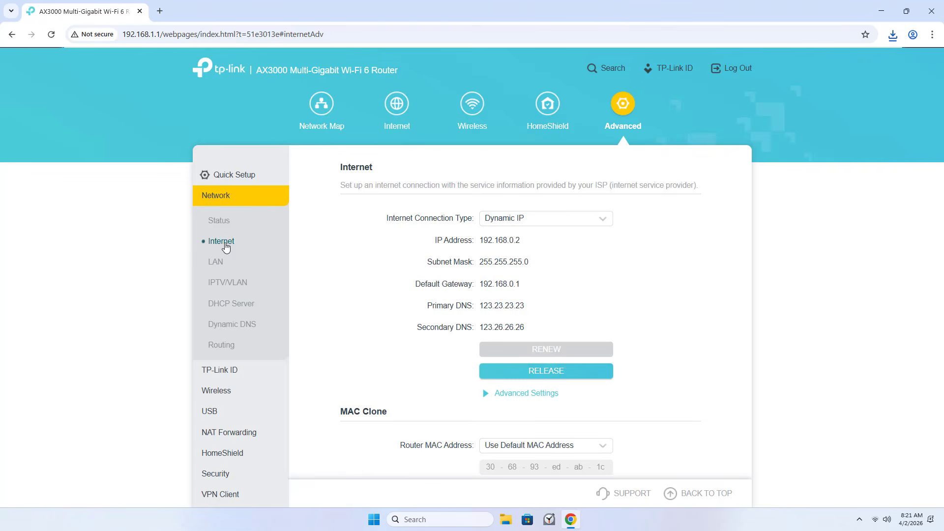
click(529, 218)
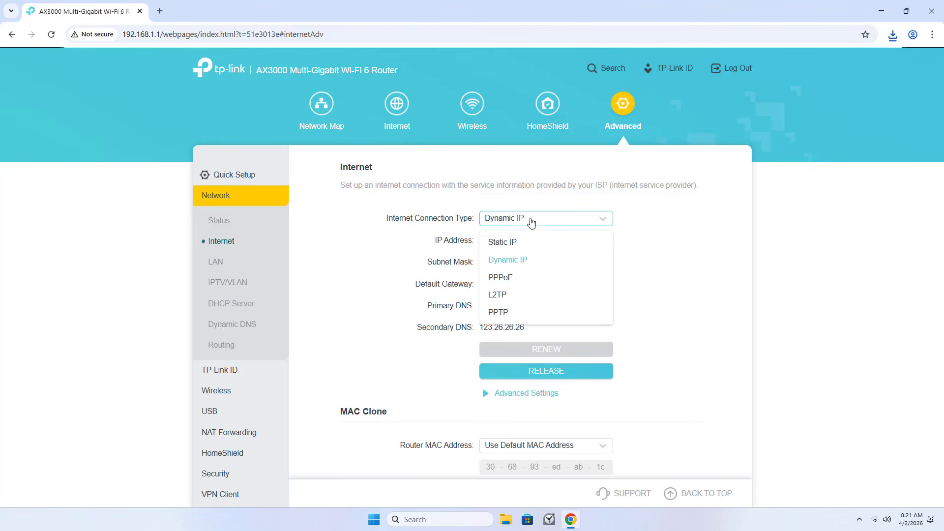
click(527, 242)
drag(524, 241, 464, 245)
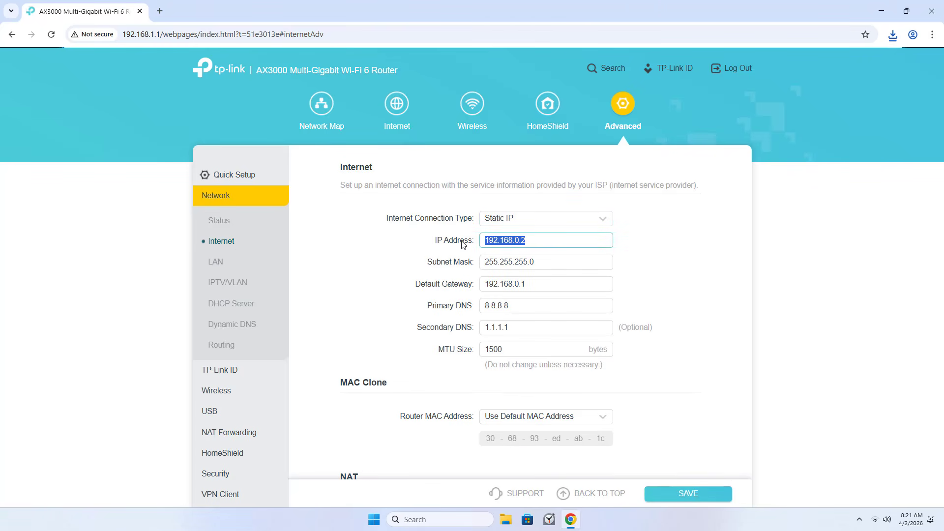
click(687, 492)
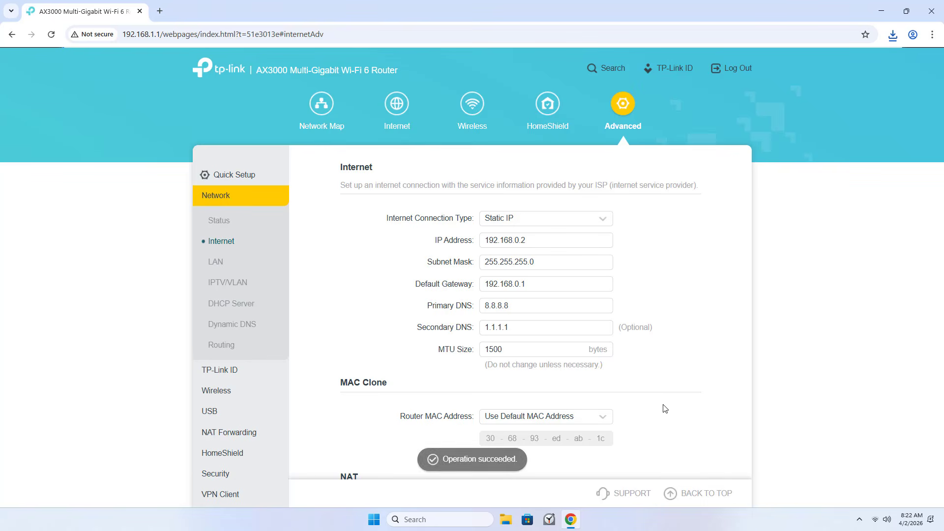
Open the ISP router's login page at 192.168.0.1 in a new browser tab
click(159, 11)
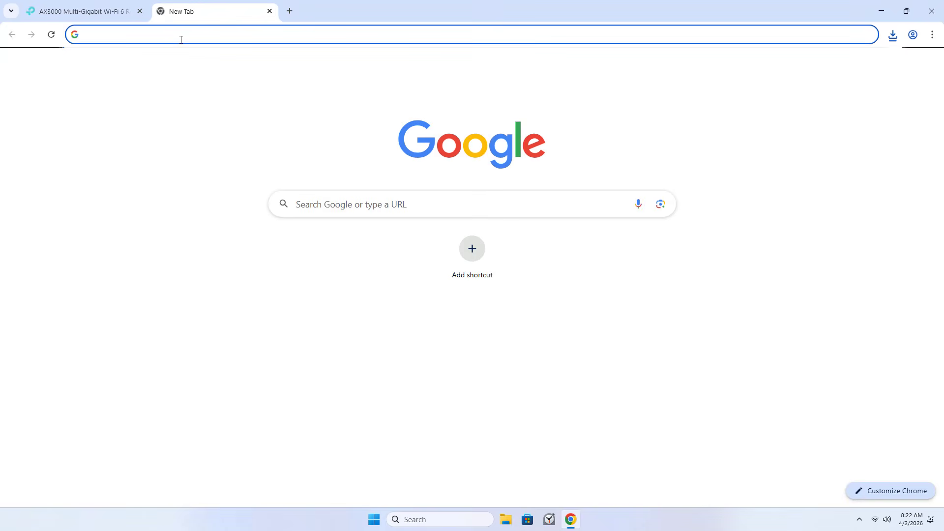
text(192.168)
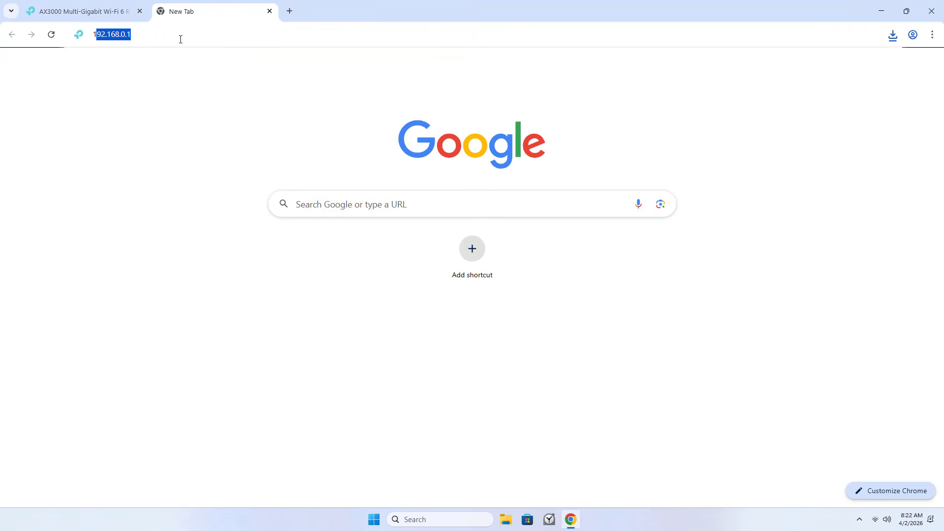
text(.0.1)
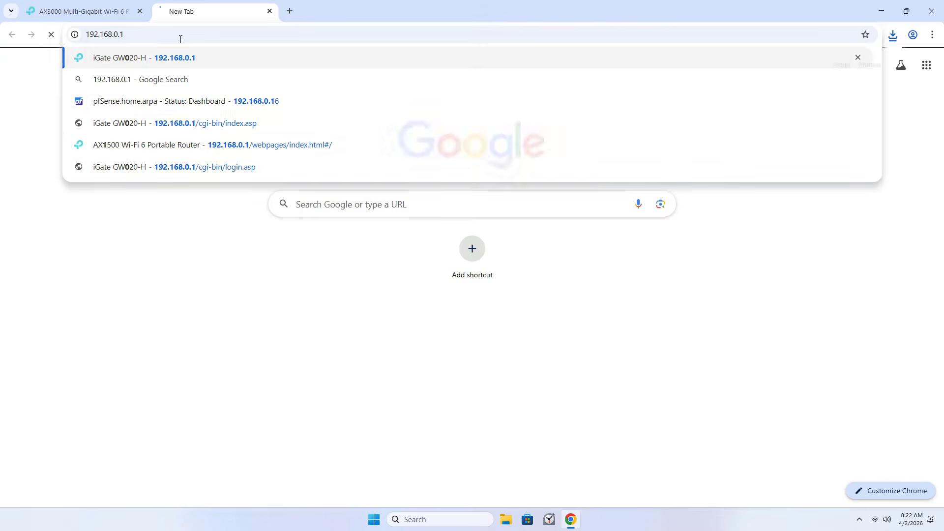
key(Return)
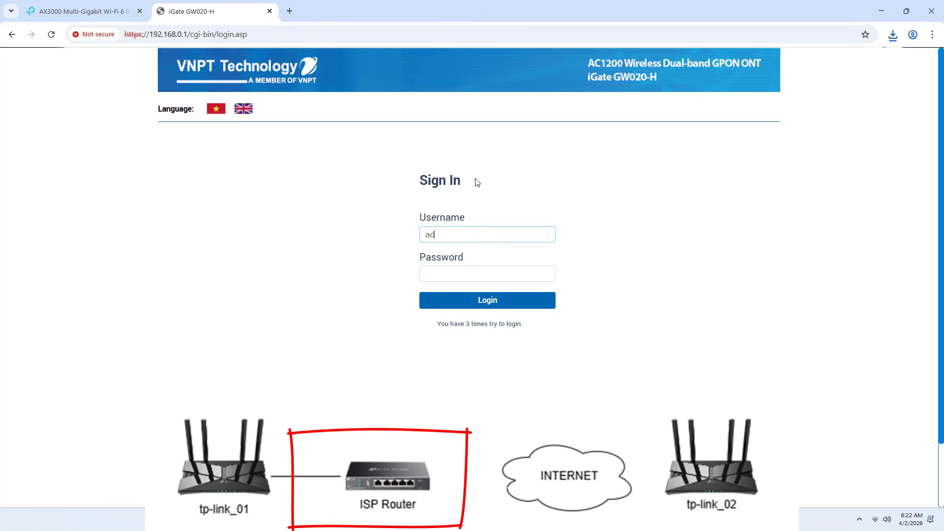
Sign in to the ISP router with the username admin and the account password
key(Tab)
text(a)
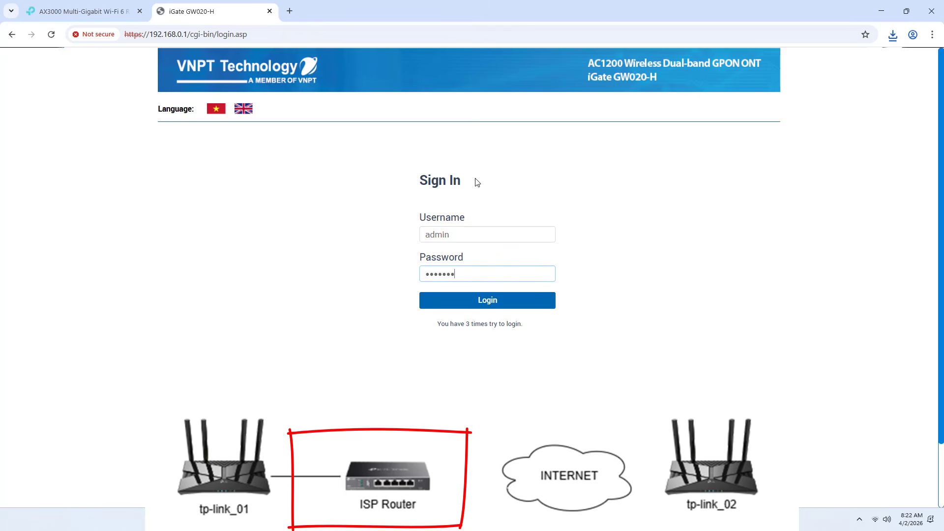
text(**)
key(Return)
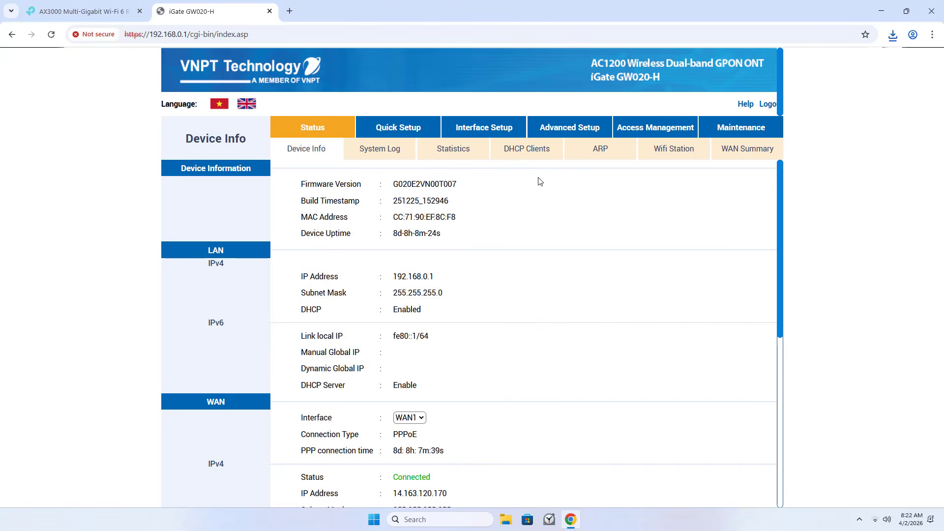
Open the Virtual Server page in the ISP router's advanced NAT settings for WAN1
click(576, 134)
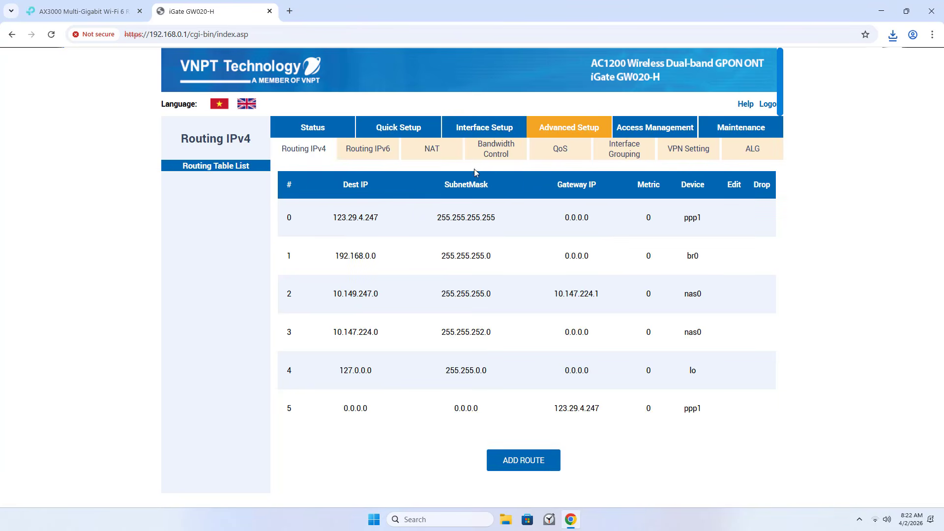
click(432, 155)
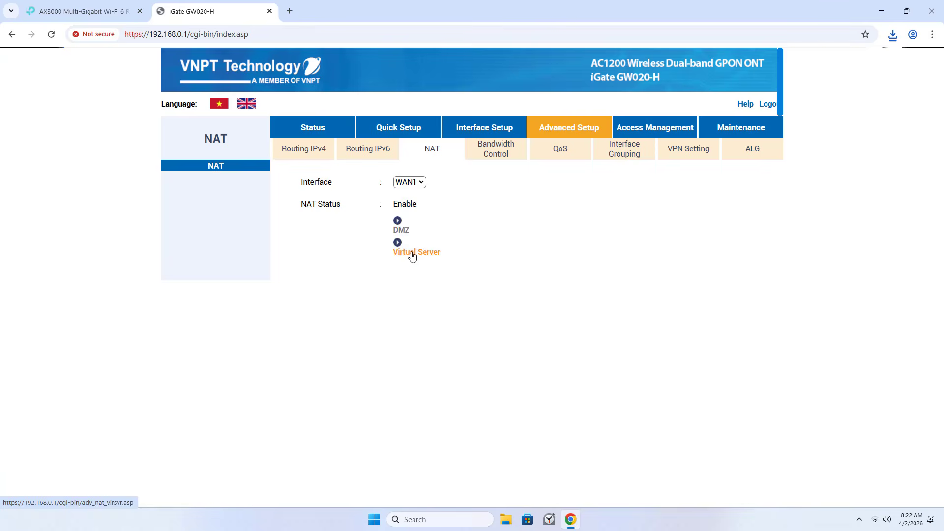
click(413, 252)
Enter OpenVPN as the application of virtual server rule 0 and set its protocol to UDP
click(440, 226)
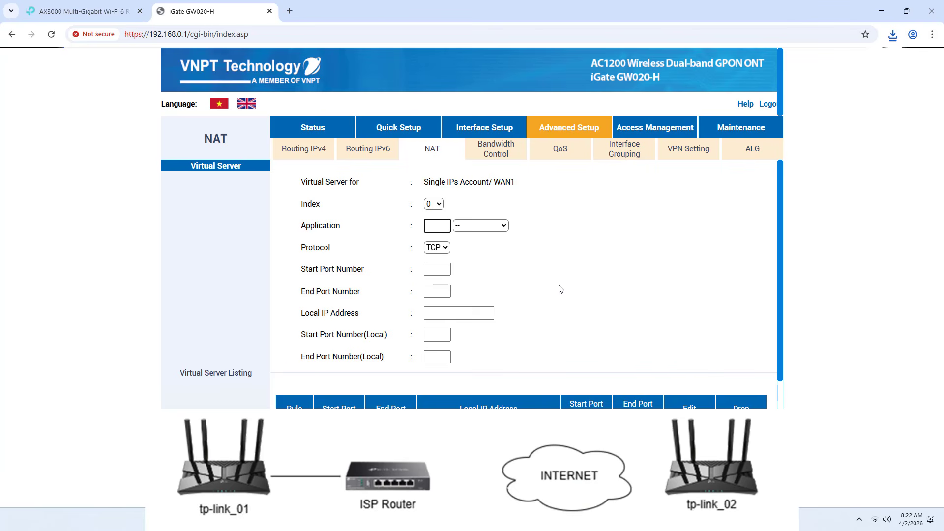
text(OpenVPN)
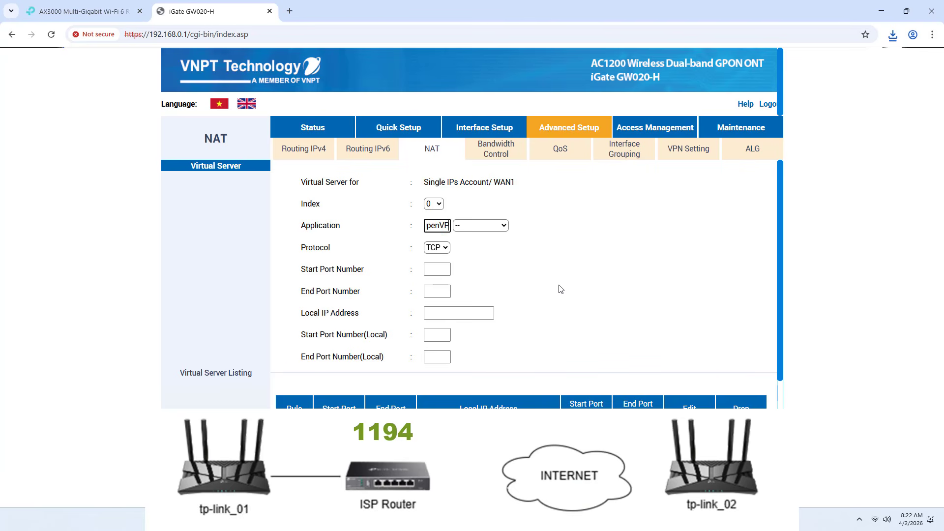
click(436, 248)
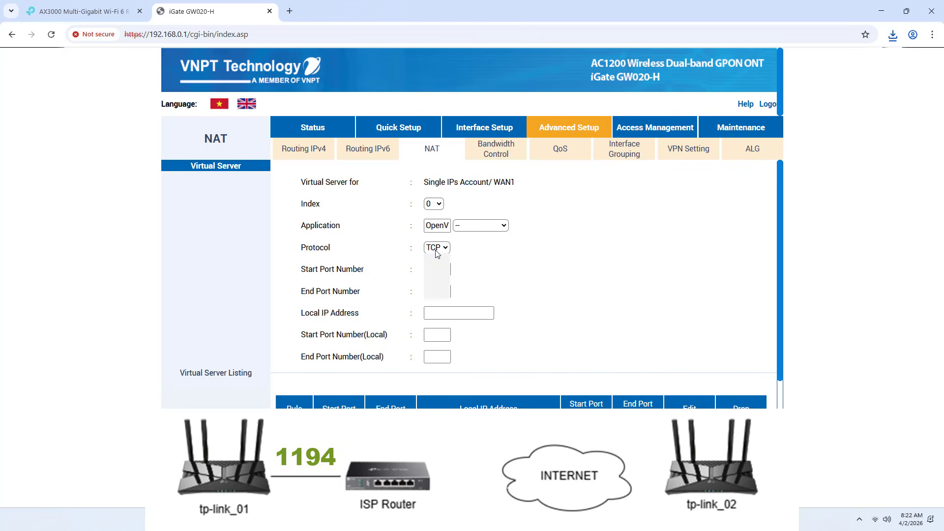
click(436, 274)
Set the rule's start and end port numbers, both public and local, to 1194
key(Tab)
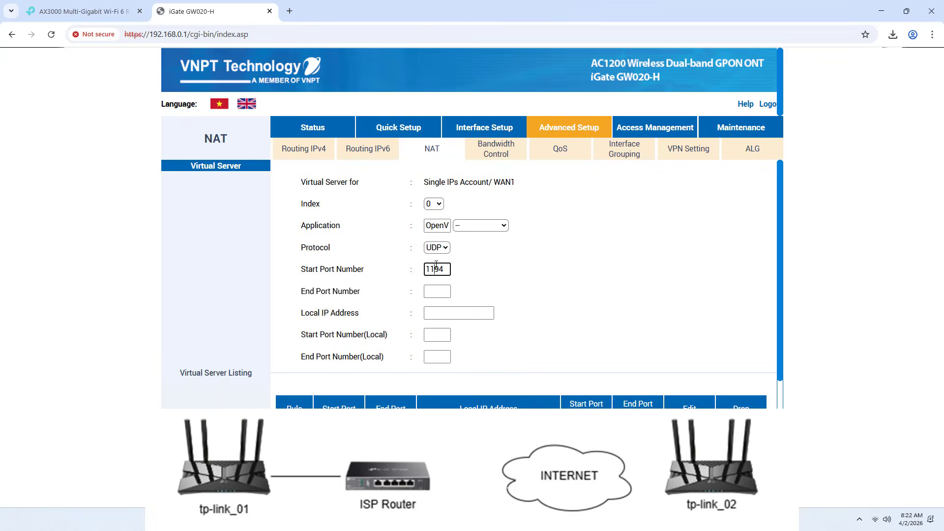
key(ctrl+a)
key(ctrl+c)
click(444, 293)
key(ctrl+v)
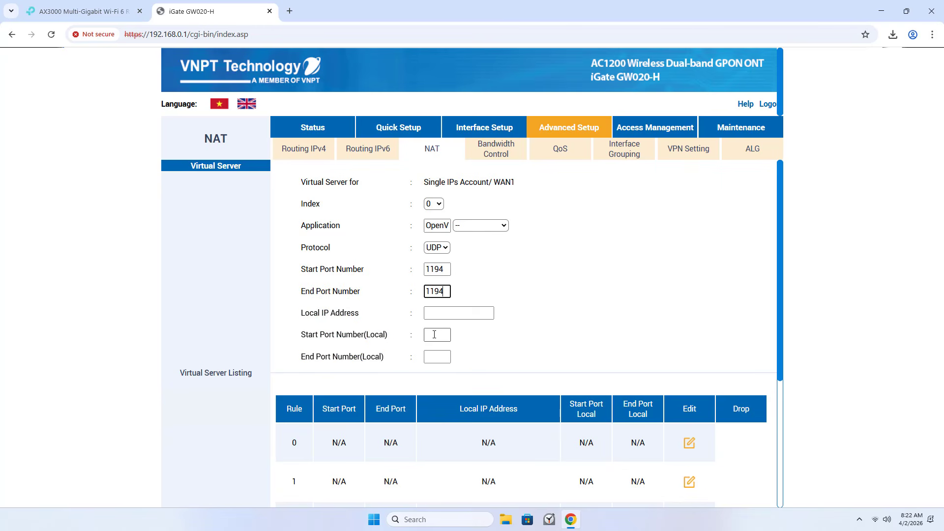
click(436, 335)
key(ctrl+v)
click(443, 359)
key(ctrl+v)
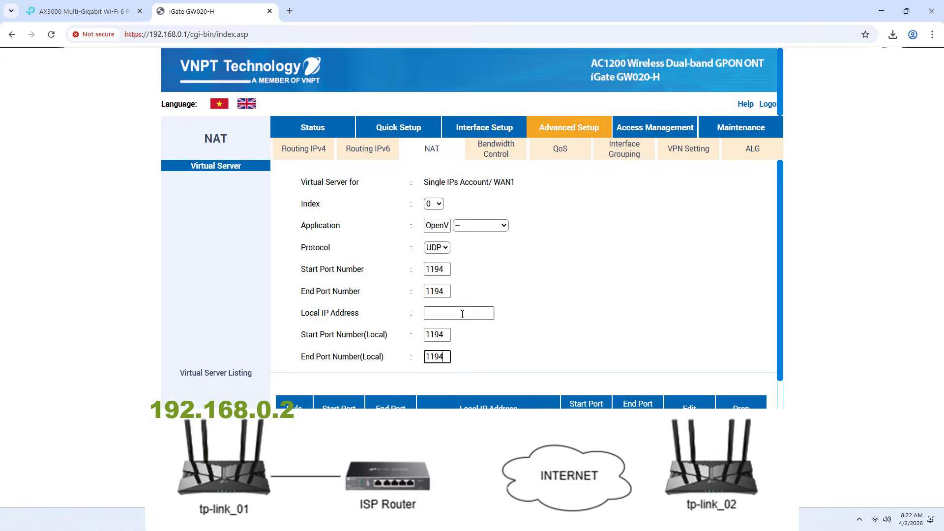
Copy the IP address 192.168.0.2 from the TP-Link router's Internet page into the rule's Local IP Address
click(459, 313)
click(84, 11)
drag(534, 242, 459, 243)
key(ctrl+c)
click(248, 13)
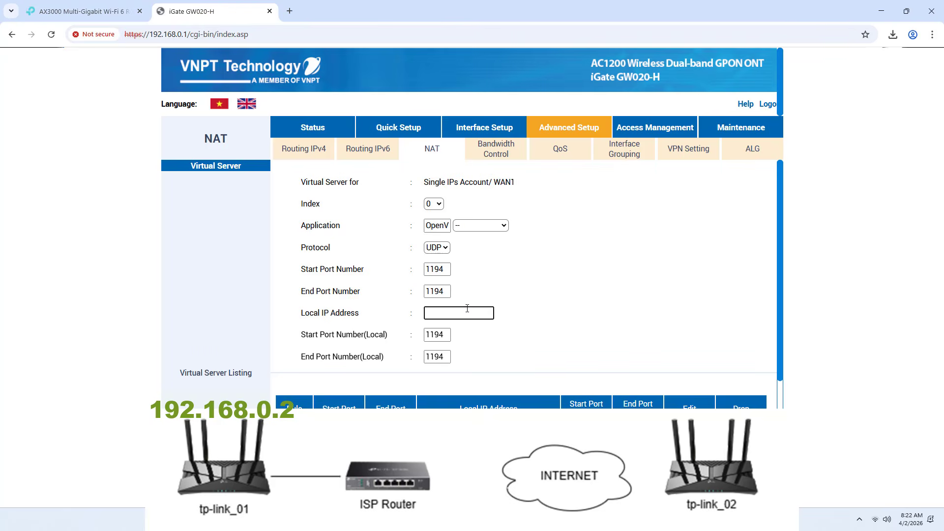
key(ctrl+v)
key(ctrl+a)
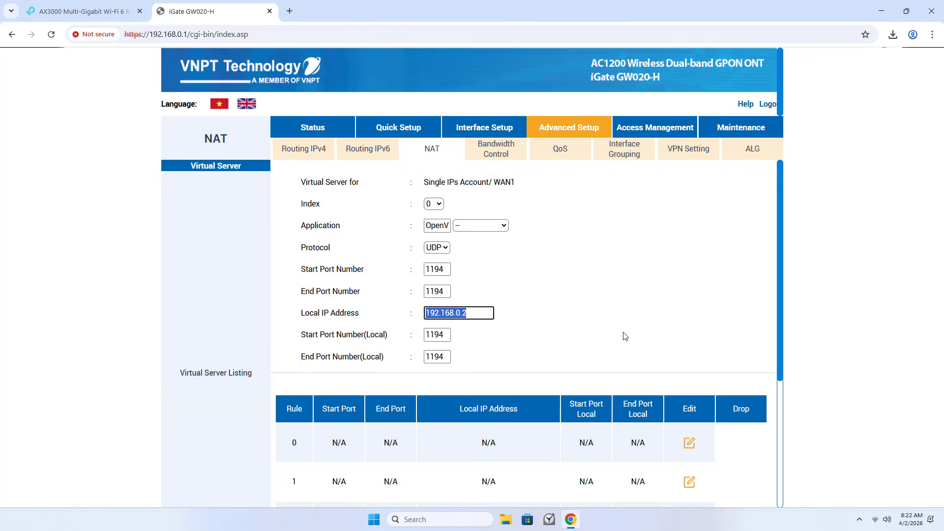
Save the virtual server rule and check its entry in the Virtual Server Listing
scroll(626, 336, down, 4)
click(473, 471)
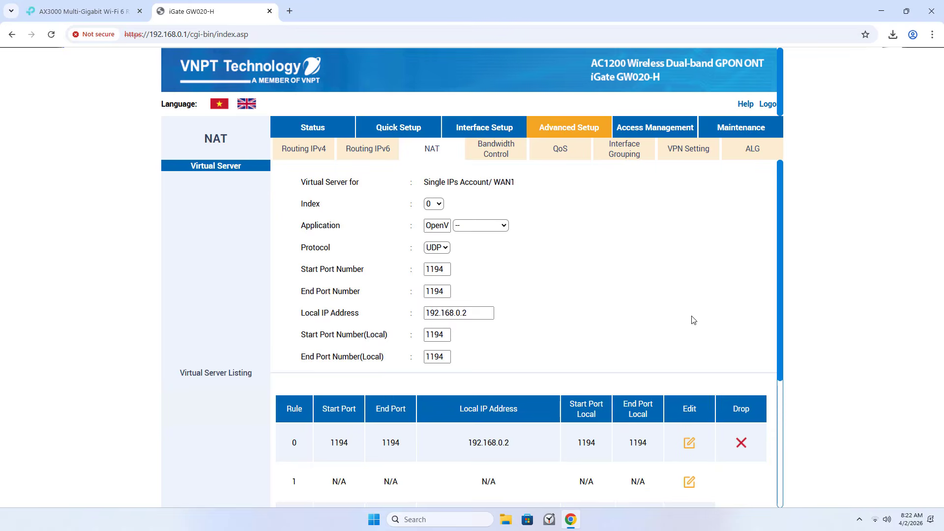
scroll(693, 321, down, 2)
drag(333, 334, 653, 351)
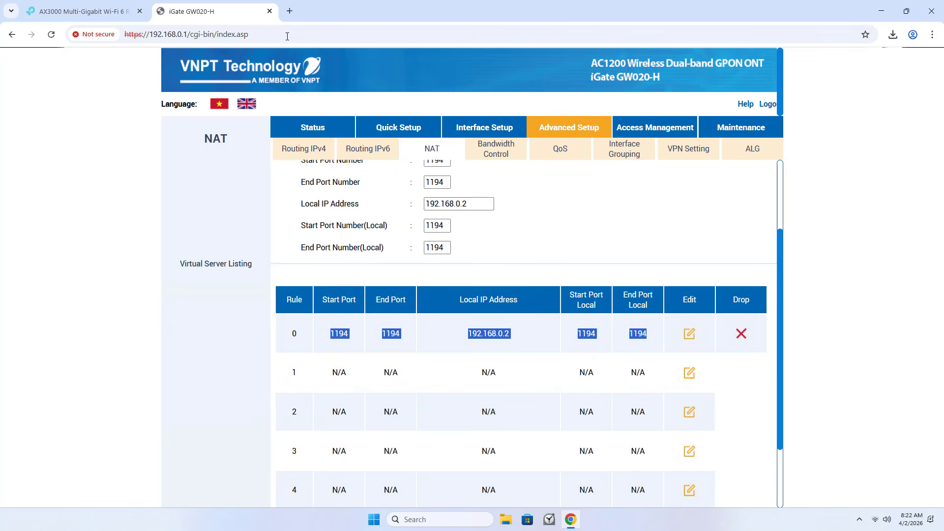
Close the ISP router page and open ping.eu in a new tab to check the public IP address
click(270, 10)
click(219, 12)
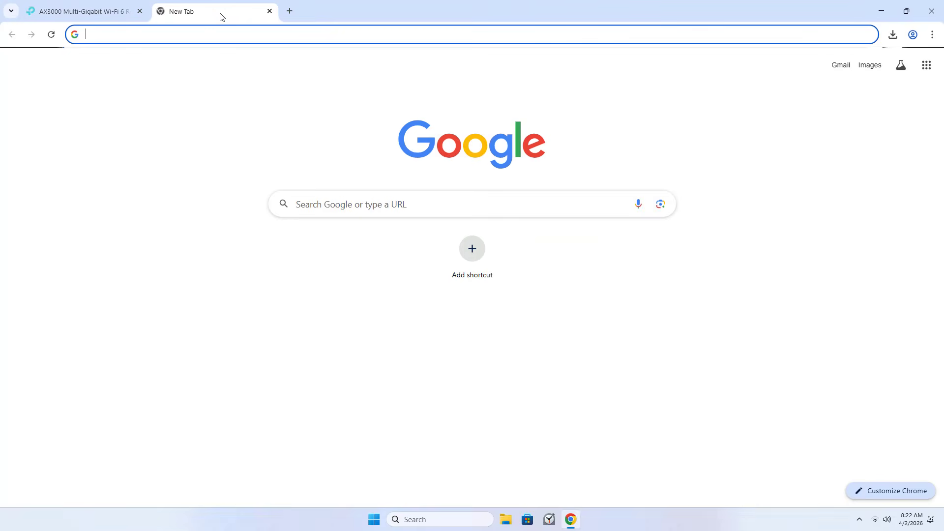
text(pi)
key(Return)
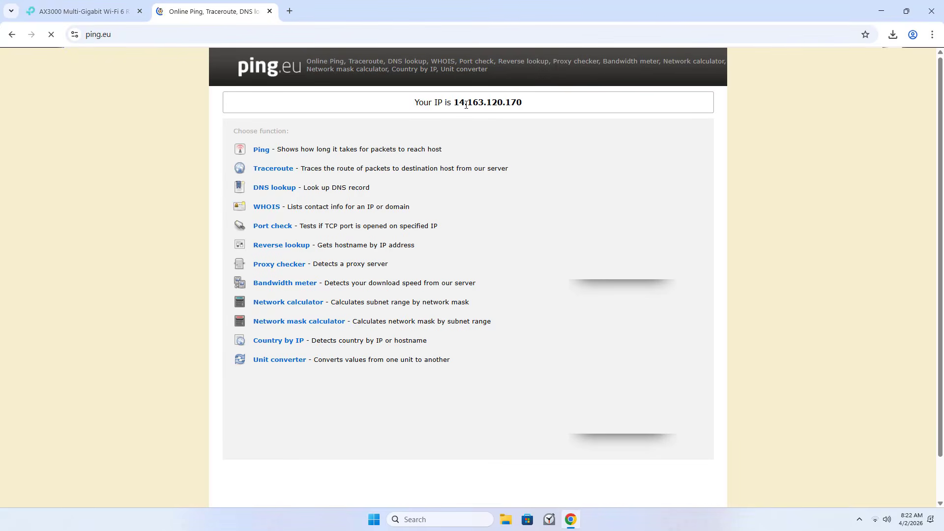
Select the public IP on ping.eu, then open OpenVPN-Config (1).ovpn from Downloads in Notepad++ and select the remote line's address
drag(456, 102, 523, 104)
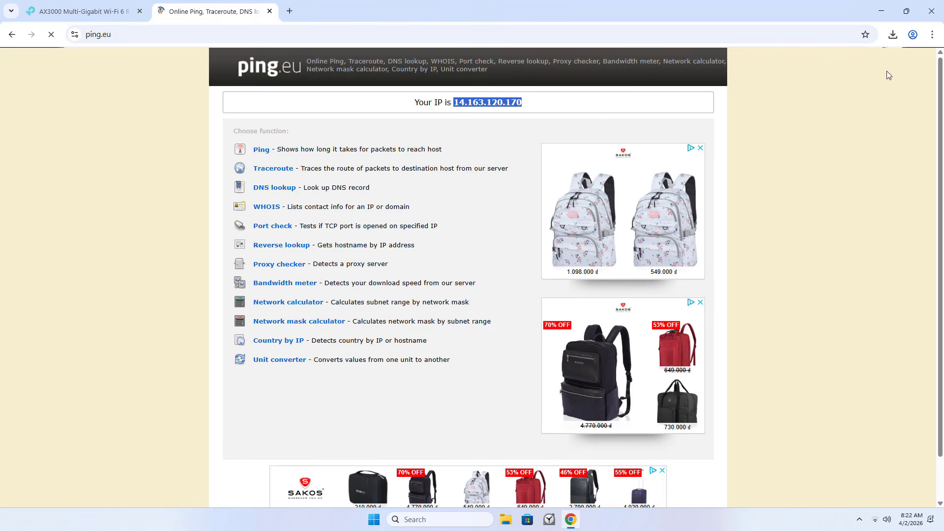
click(890, 14)
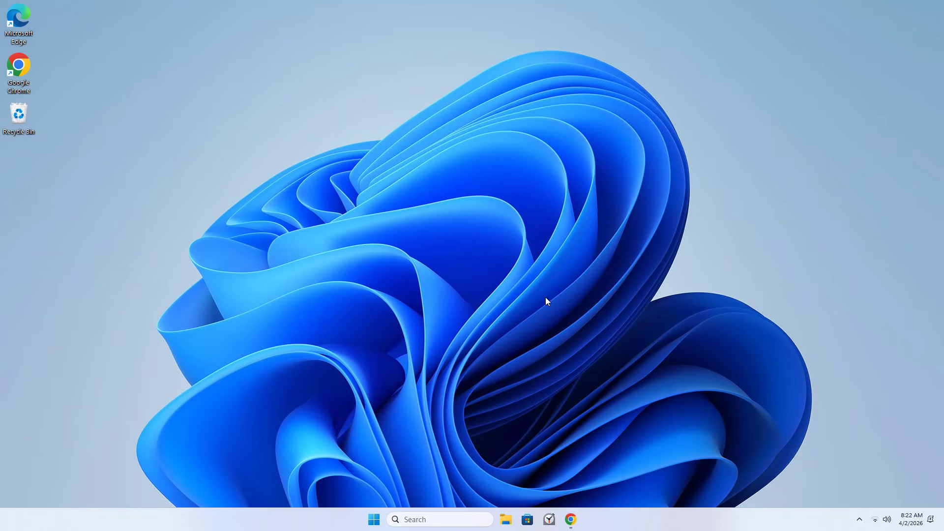
click(506, 520)
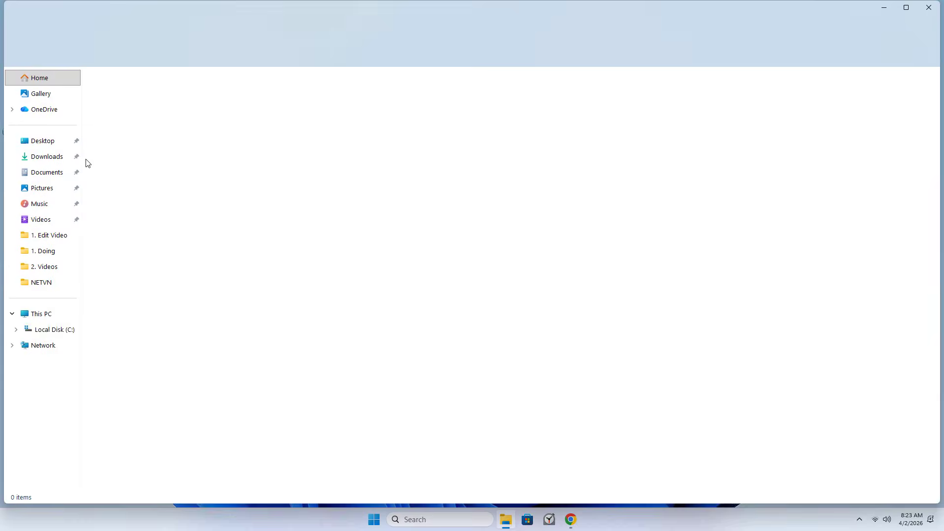
click(68, 164)
click(134, 108)
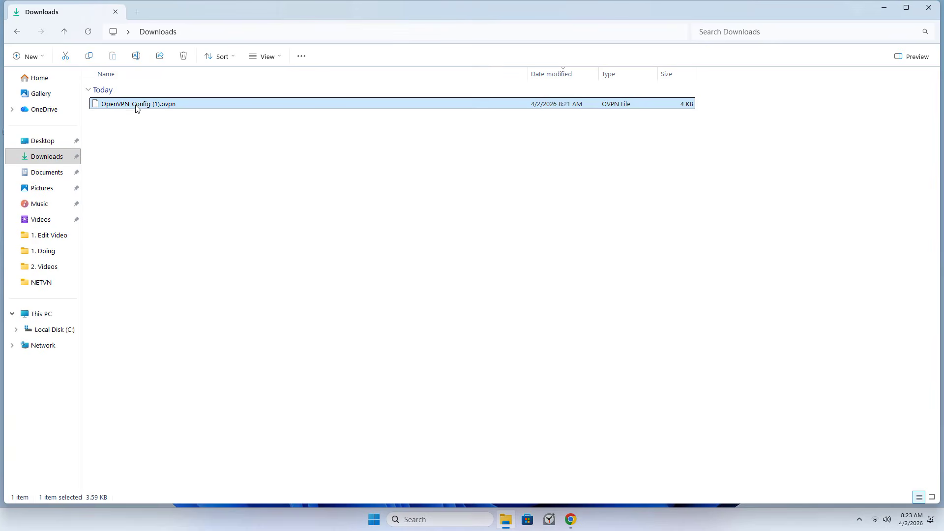
right_click(137, 108)
click(192, 282)
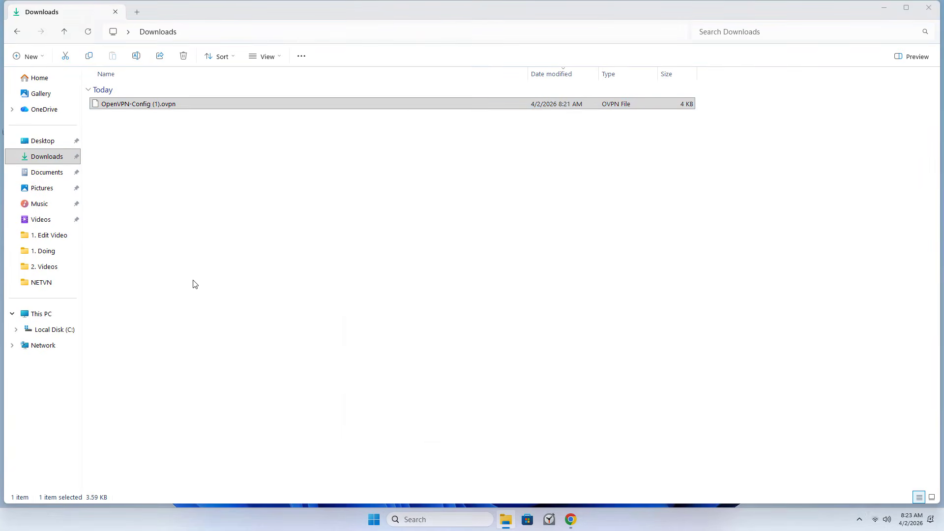
drag(407, 268, 465, 270)
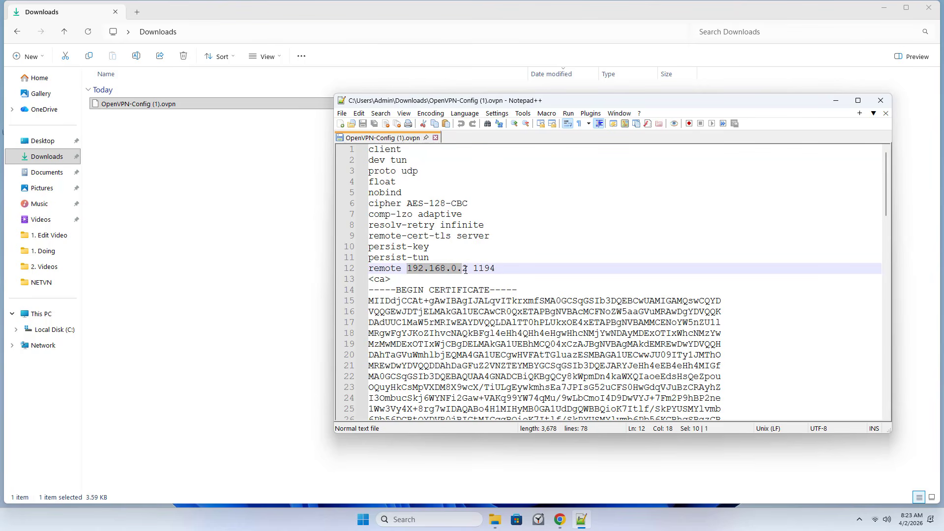
Replace the remote line's address with the public IP 14.163.120.170 copied from ping.eu and save the config file
click(559, 519)
right_click(487, 102)
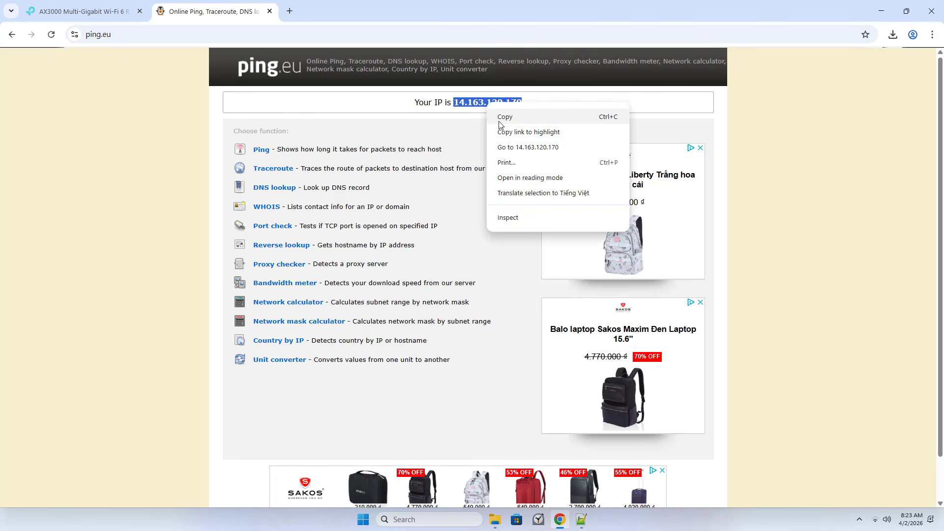
click(500, 117)
click(881, 11)
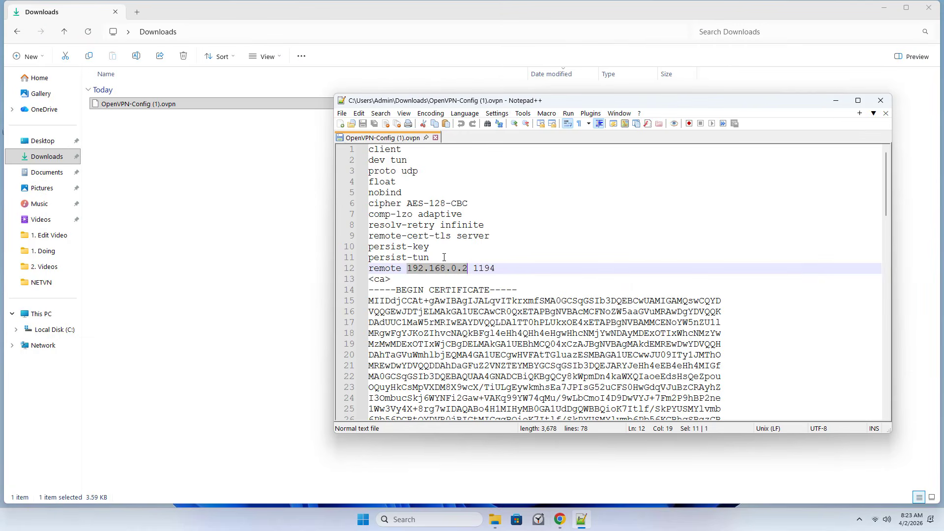
drag(469, 268, 410, 270)
key(ctrl+v)
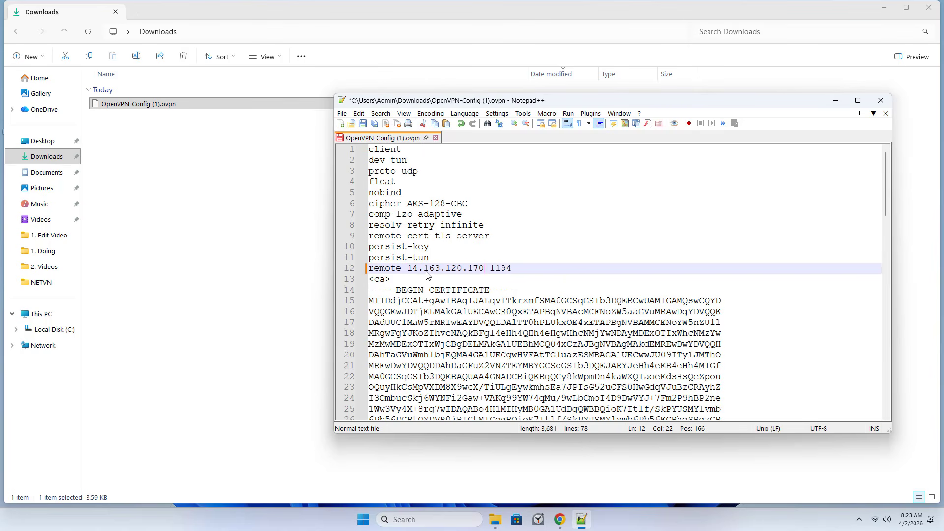
drag(484, 269, 408, 273)
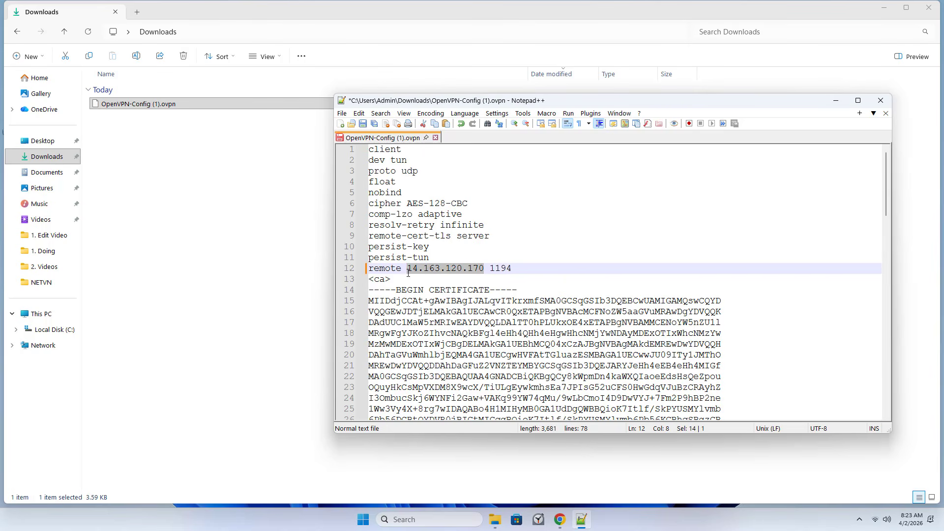
click(362, 124)
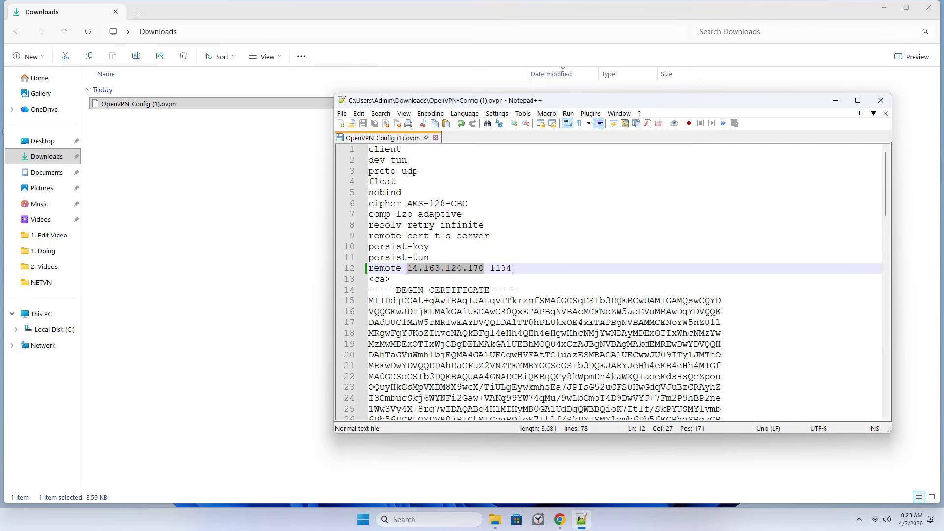
drag(512, 268, 398, 270)
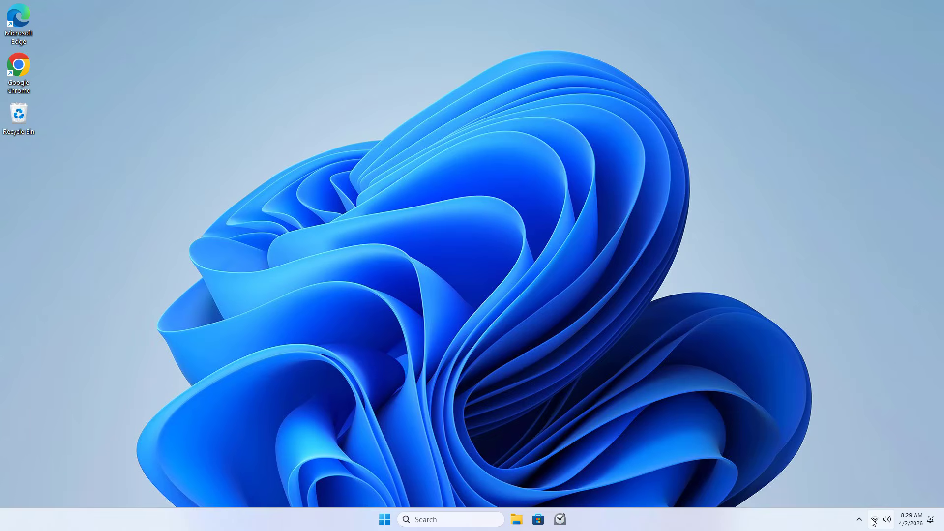
Check in the Wi-Fi network list which network the computer is connected to
click(873, 522)
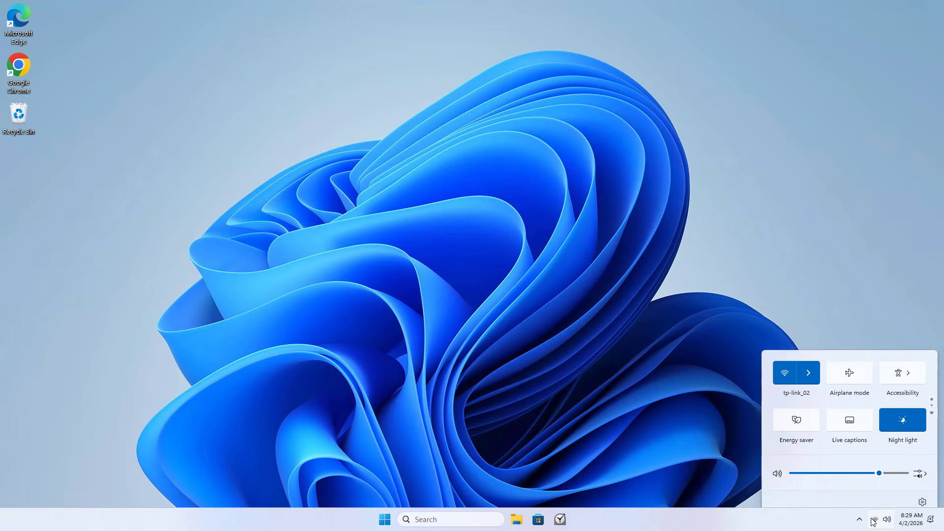
click(810, 365)
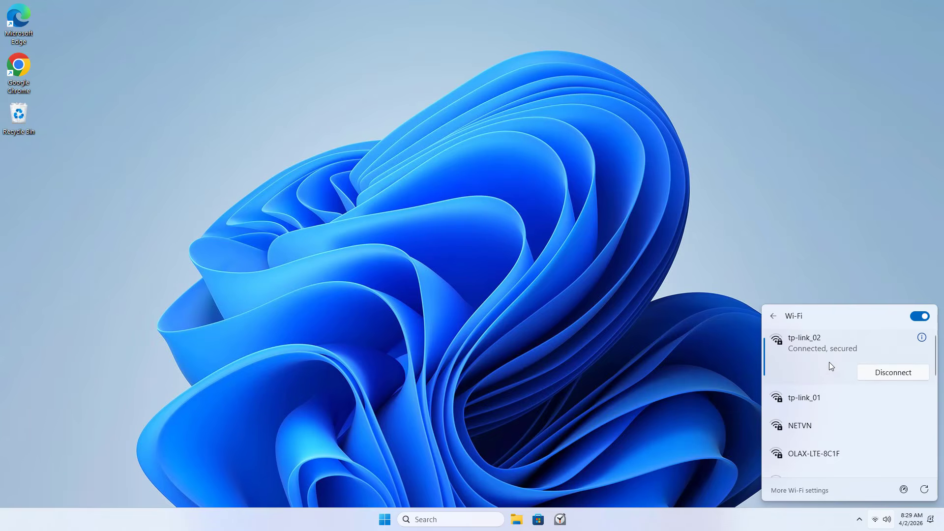
click(545, 262)
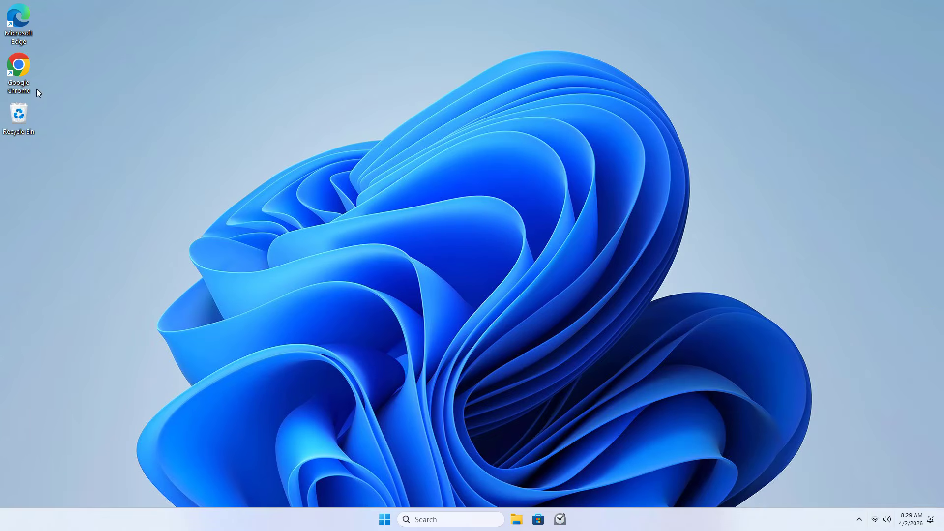
Open Chrome, go to 192.168.0.1 and log in to the router with its local password
double_click(25, 84)
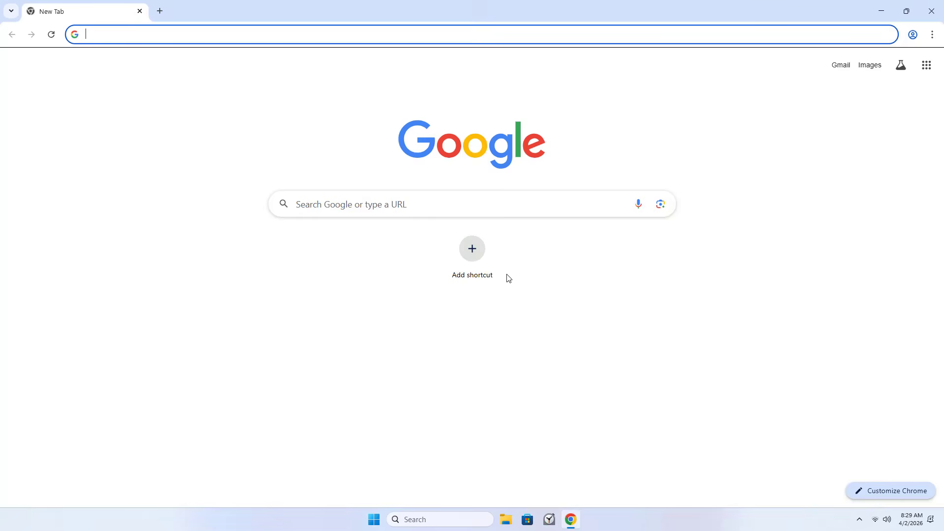
text(192.1)
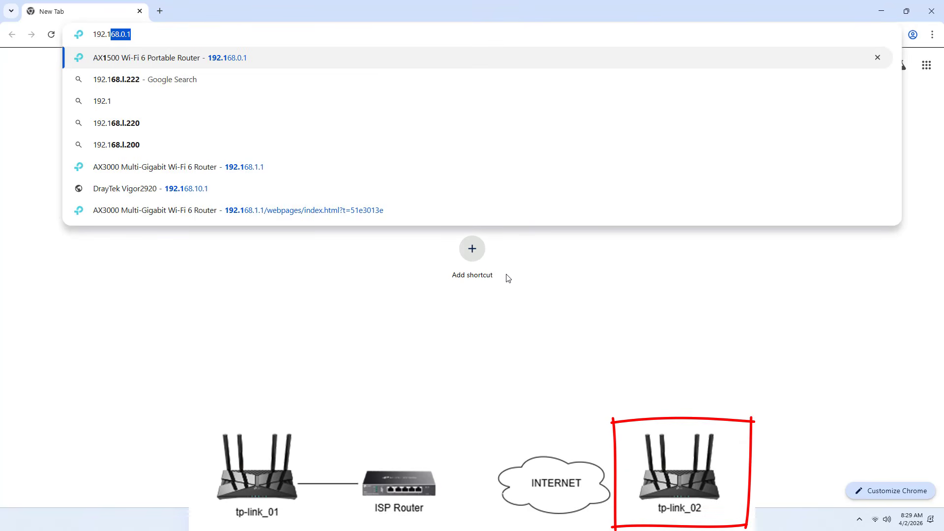
text(68.)
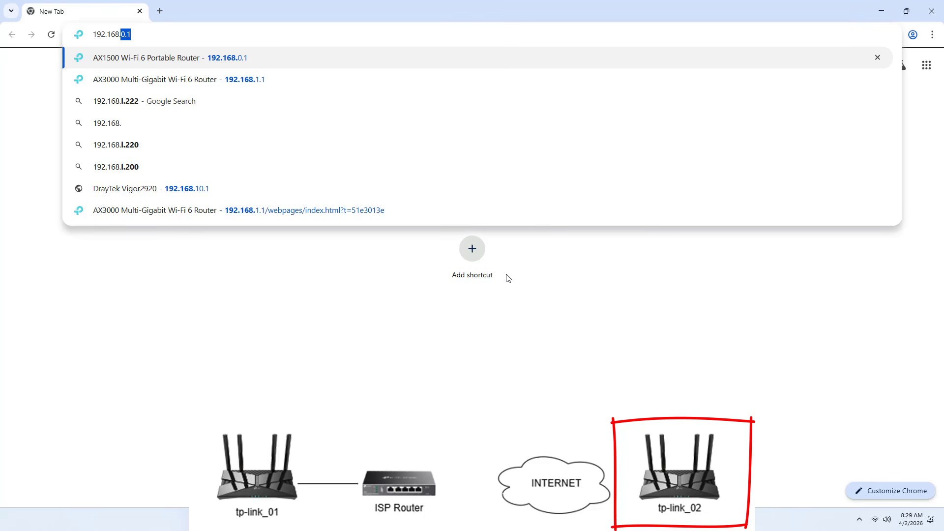
text(0.1)
key(Return)
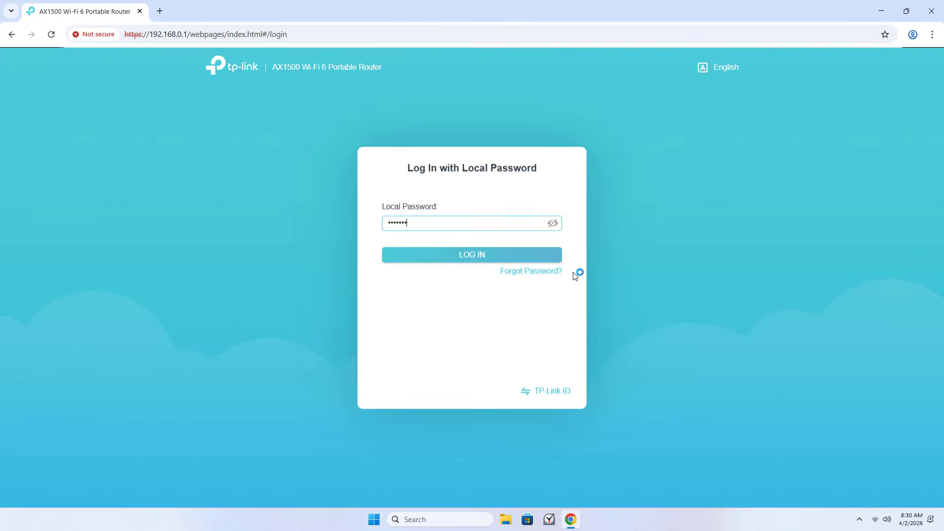
click(491, 259)
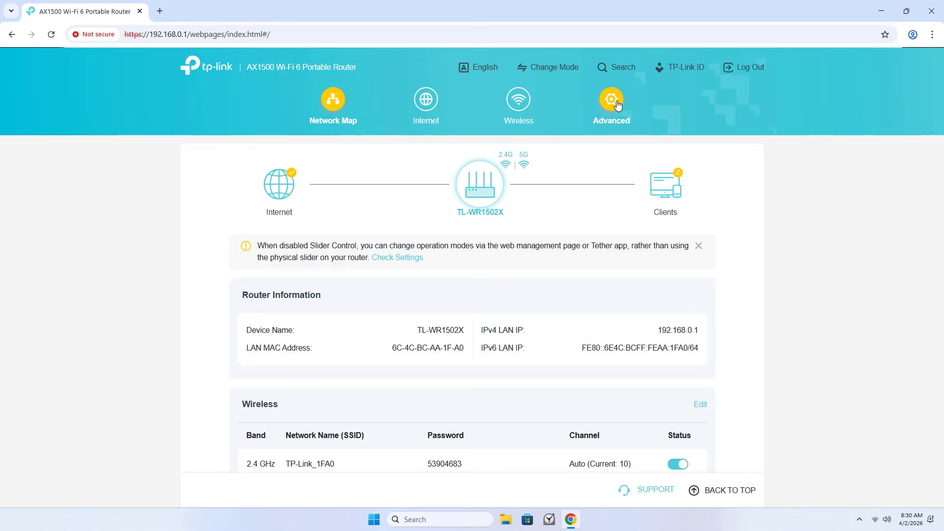
Go to the router's advanced VPN Client settings and enable the VPN client
click(617, 103)
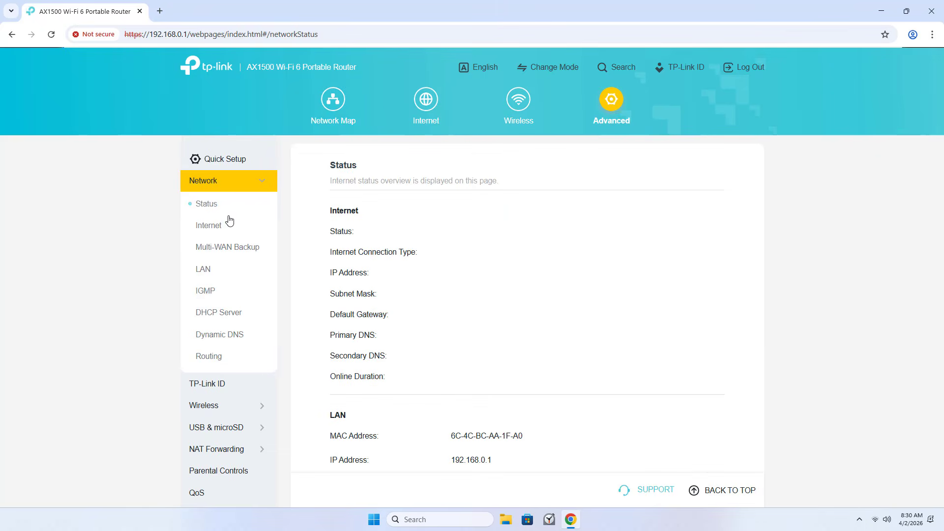
scroll(225, 315, down, 3)
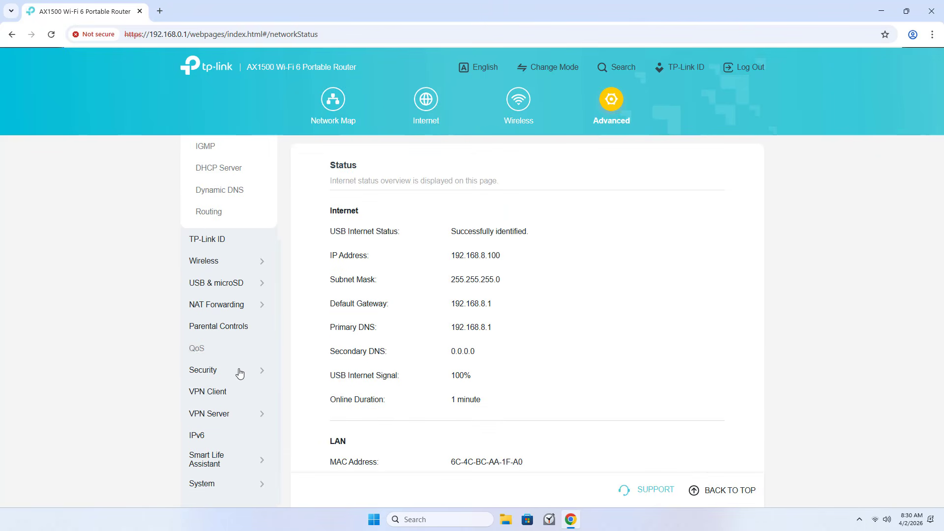
click(229, 398)
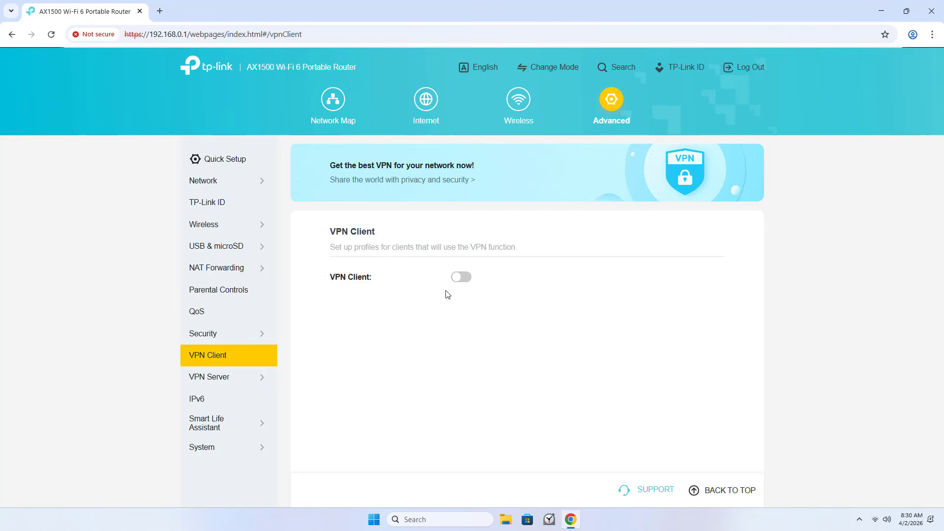
click(462, 278)
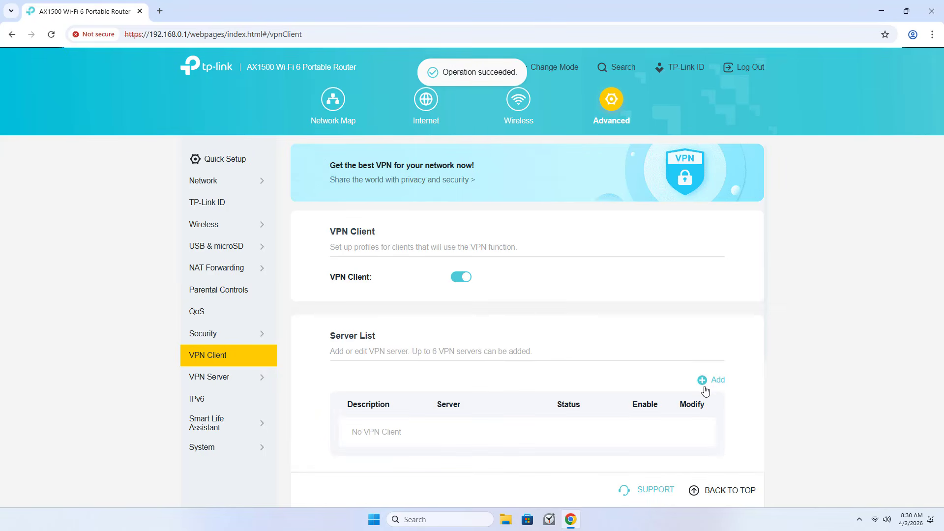
Add a manually set up VPN profile of type OpenVPN with the description "To tp-link_01"
click(708, 385)
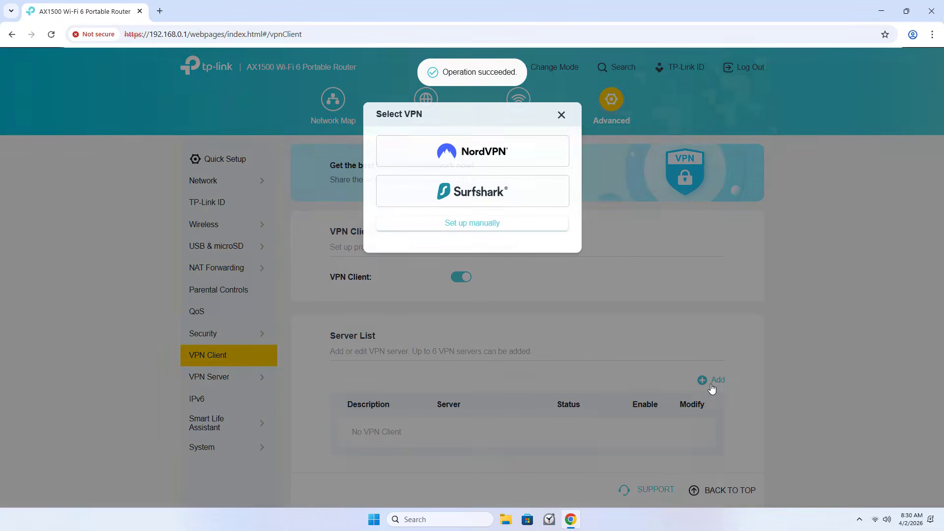
click(480, 229)
click(468, 181)
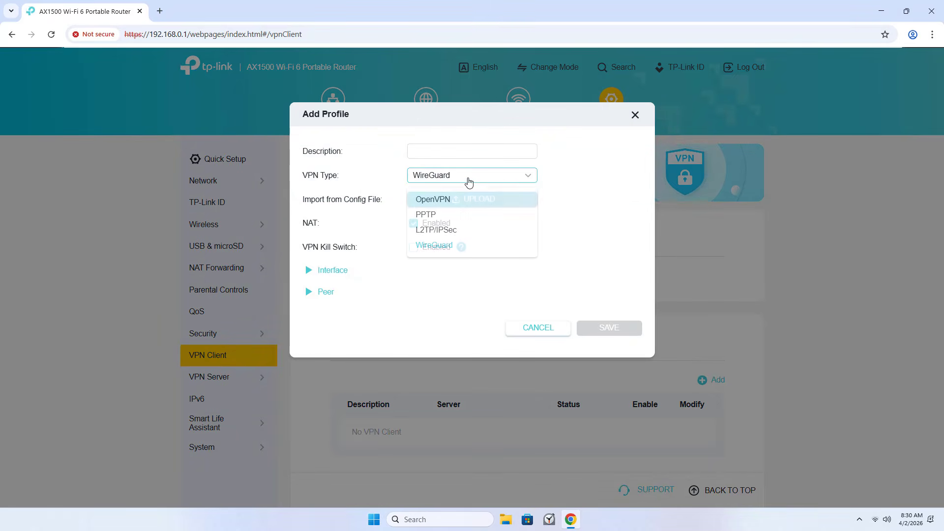
click(465, 199)
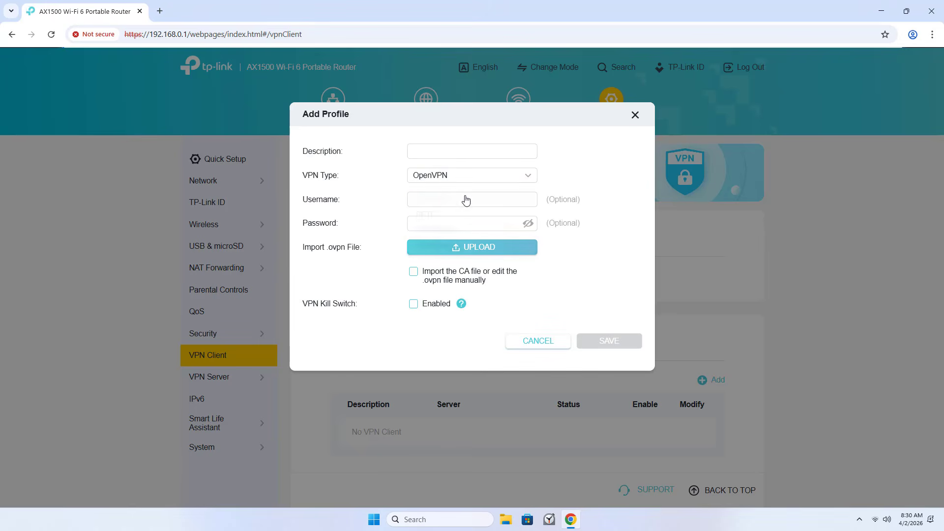
click(461, 155)
text(T)
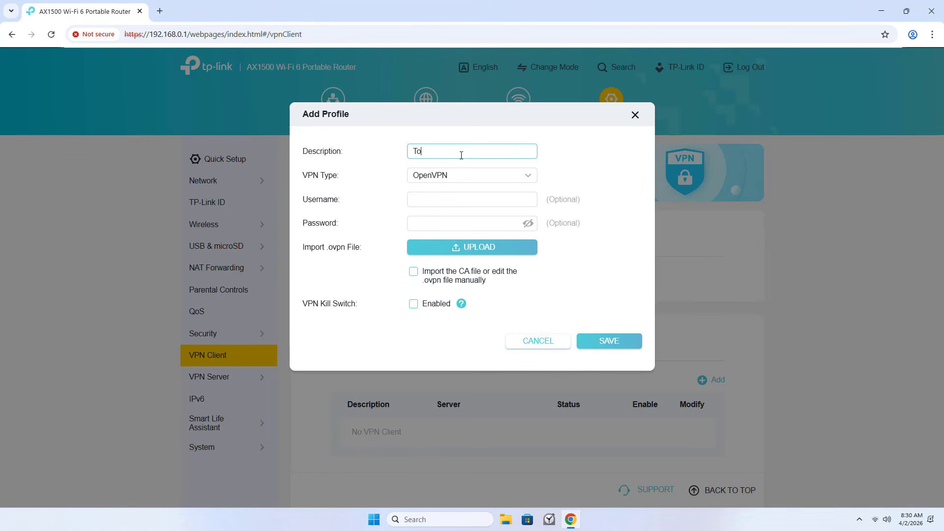
text(o tp-link_01)
drag(449, 153, 384, 159)
Import the file OpenVPN-Config (1).ovpn from the Downloads folder into the profile
click(461, 251)
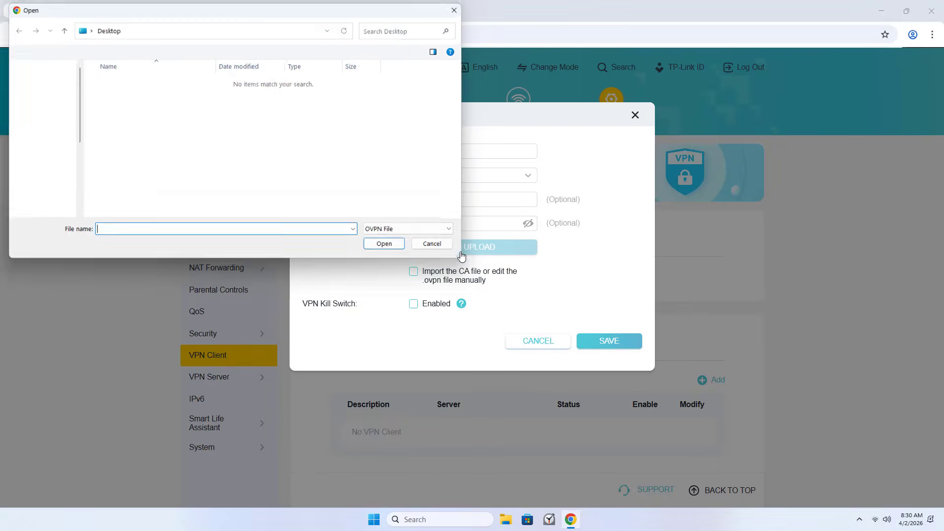
click(47, 113)
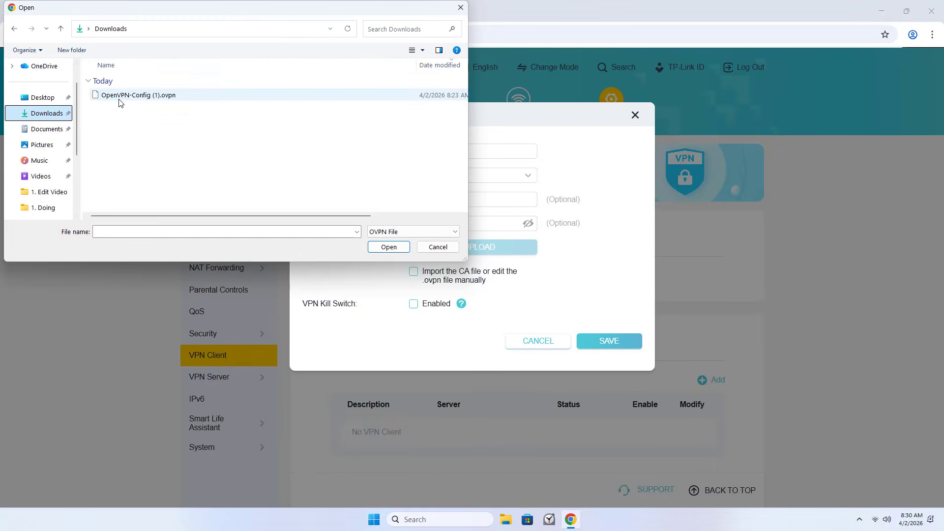
click(121, 95)
click(388, 247)
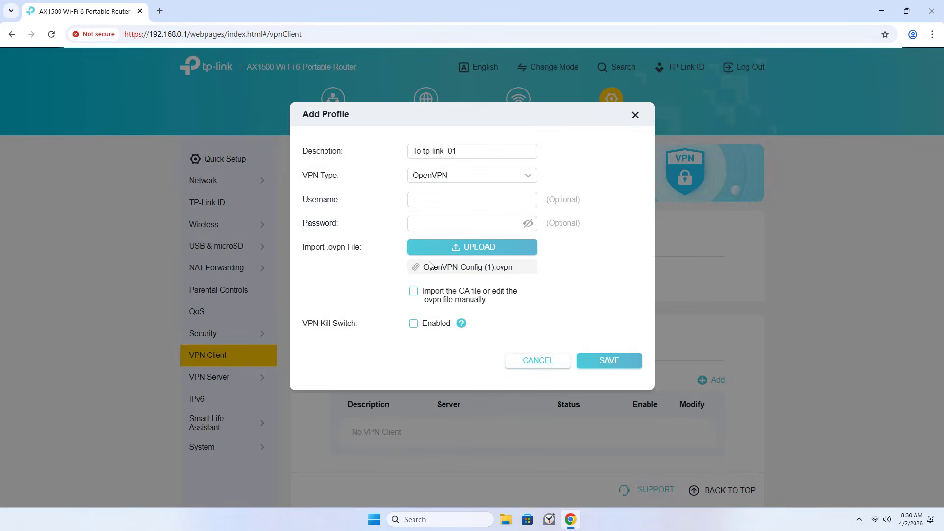
Save the VPN profile, acknowledging the device notice, and check its connection status in the Server List
click(601, 364)
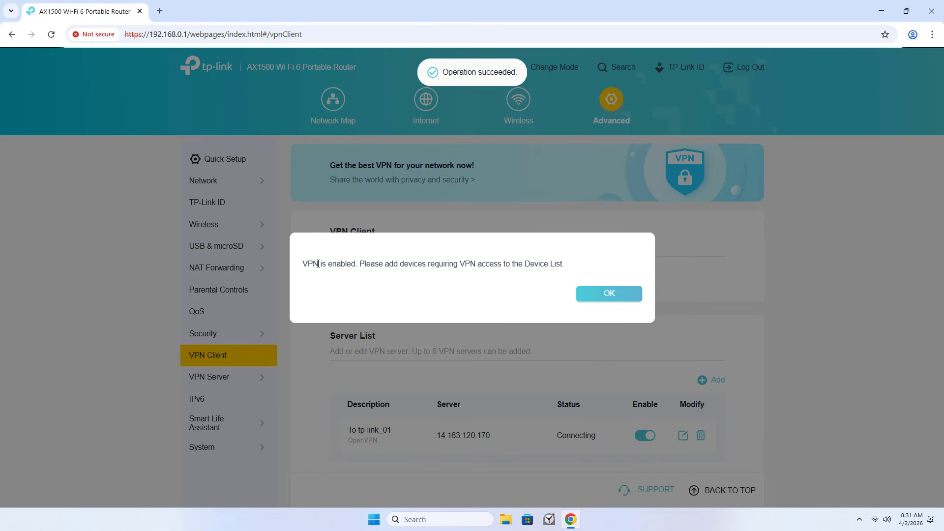
drag(318, 264, 579, 284)
click(608, 297)
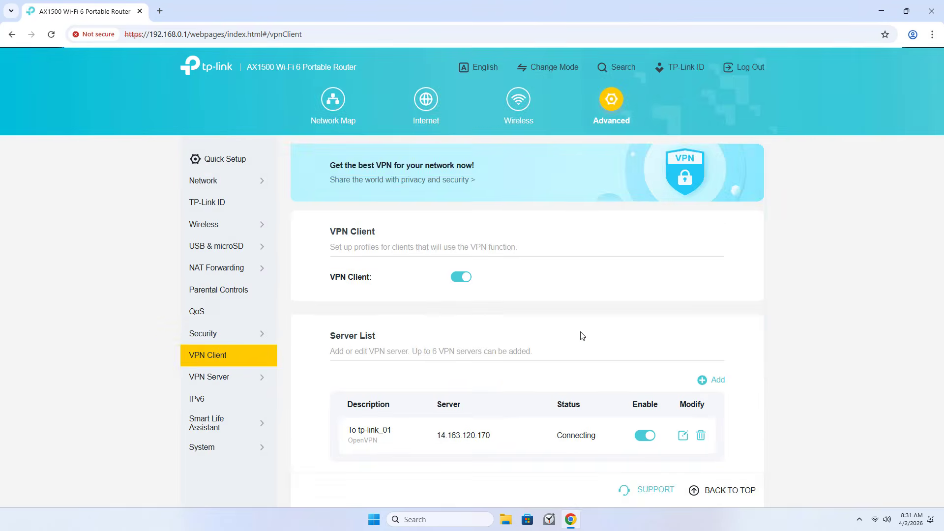
scroll(583, 336, down, 3)
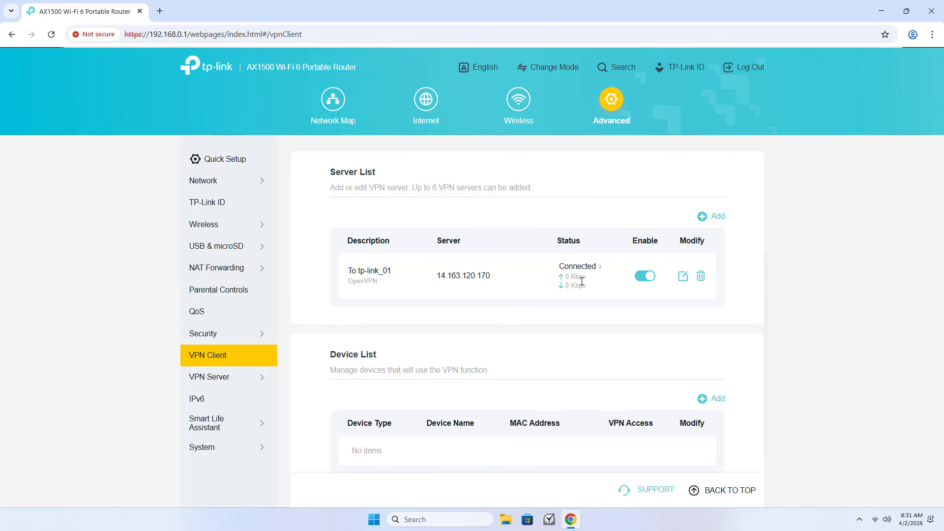
click(575, 269)
Start a continuous ping to 192.168.1.1 in Command Prompt and narrow its window so the VPN server's status stays in view
click(468, 517)
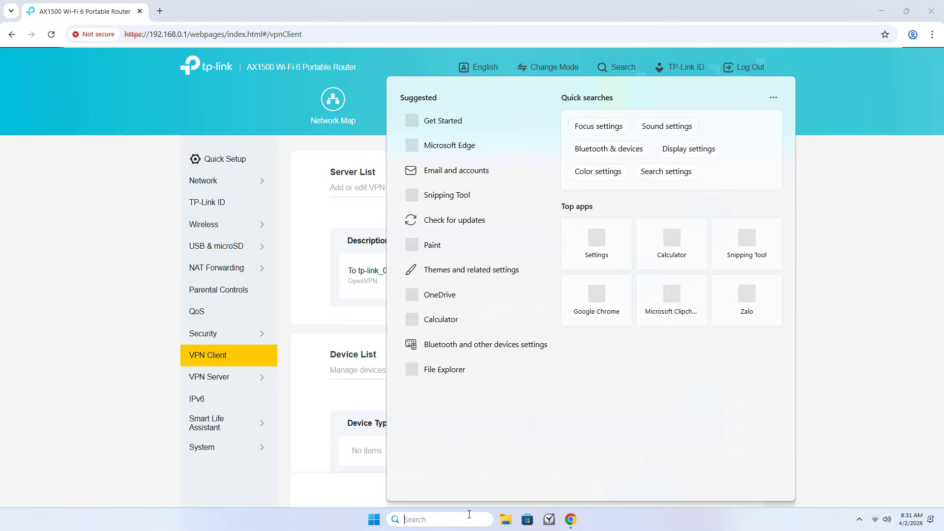
text(cmd)
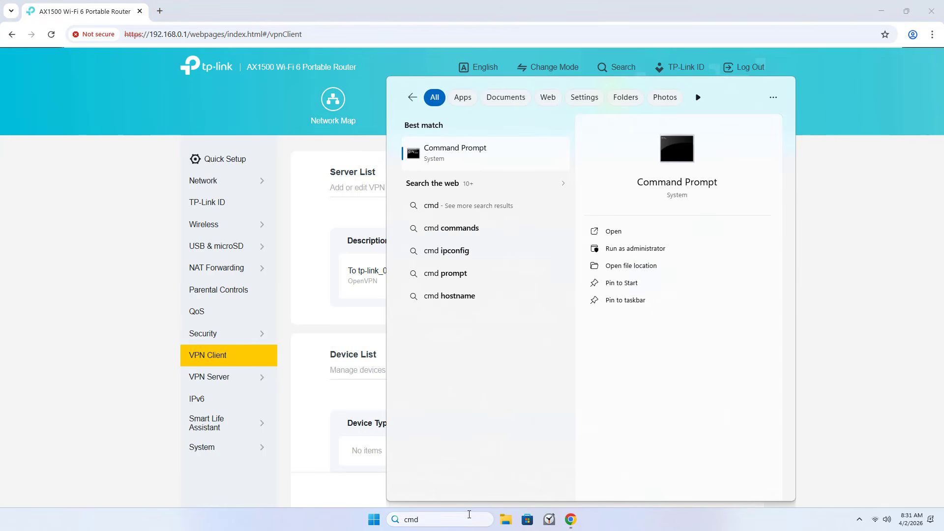
key(Return)
text(ping 192.168)
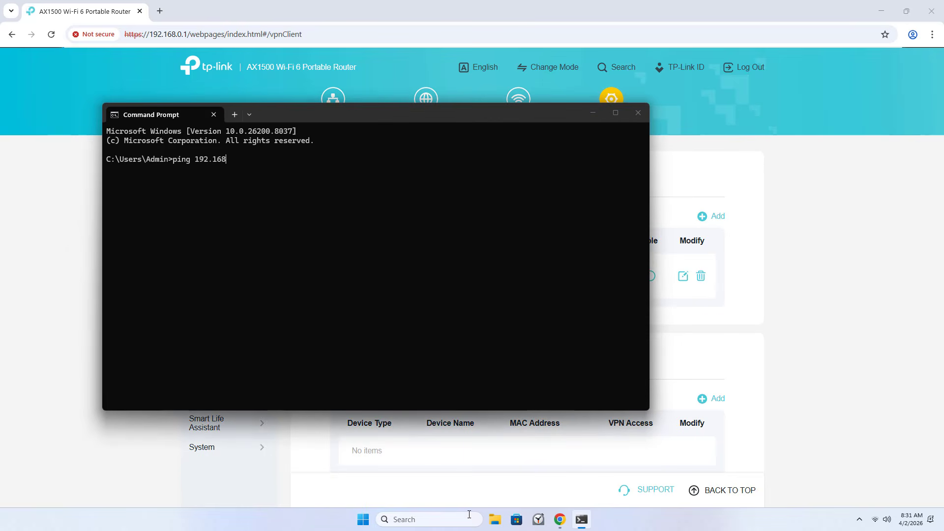
text(.1.1 -t)
key(Return)
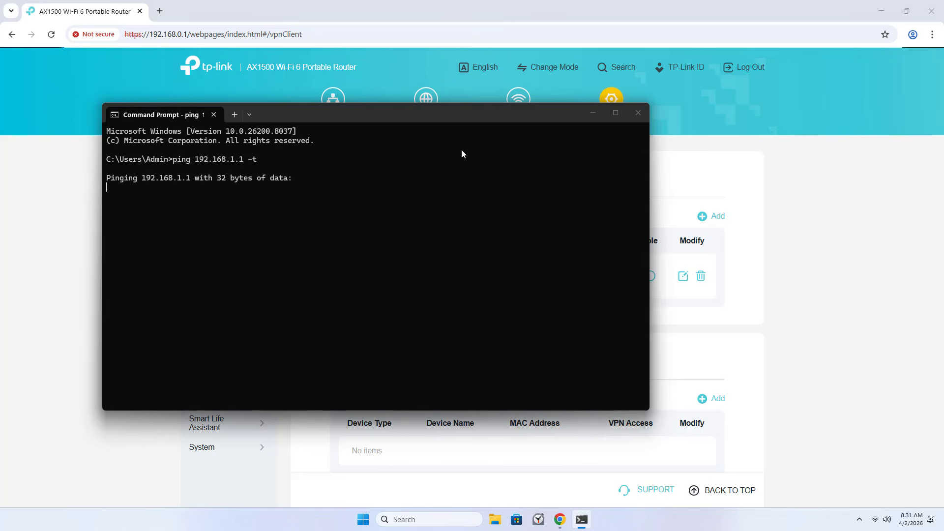
drag(456, 117, 397, 123)
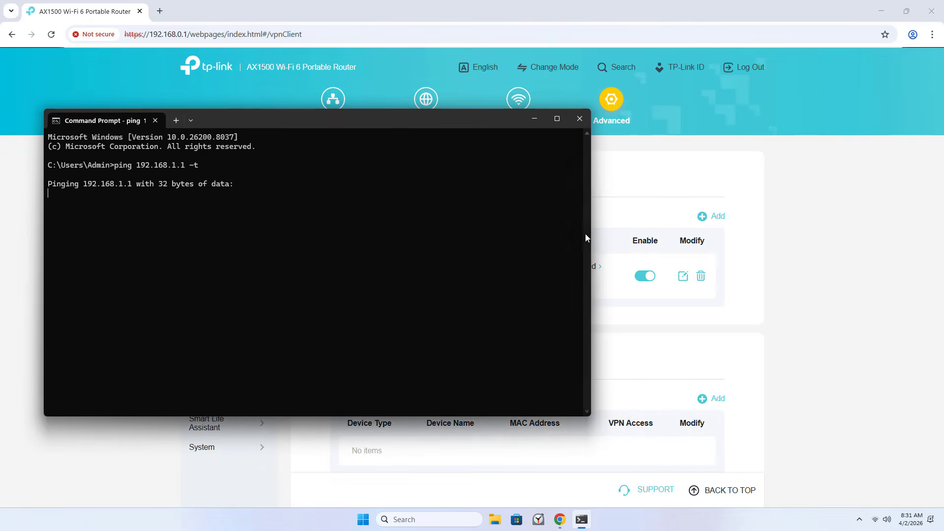
drag(590, 235, 430, 216)
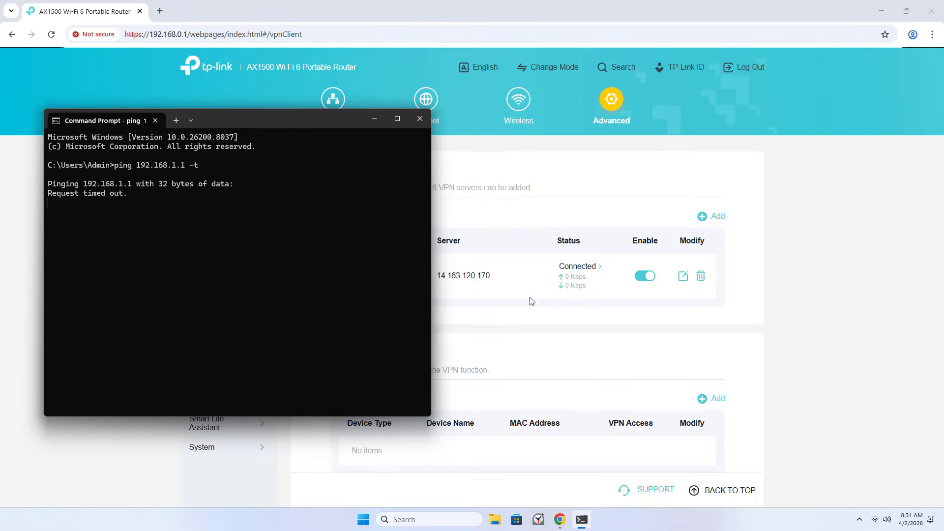
Add the online device DESKTOP-2 to the VPN client's Device List in the router's web interface and save
click(602, 401)
drag(332, 355, 391, 359)
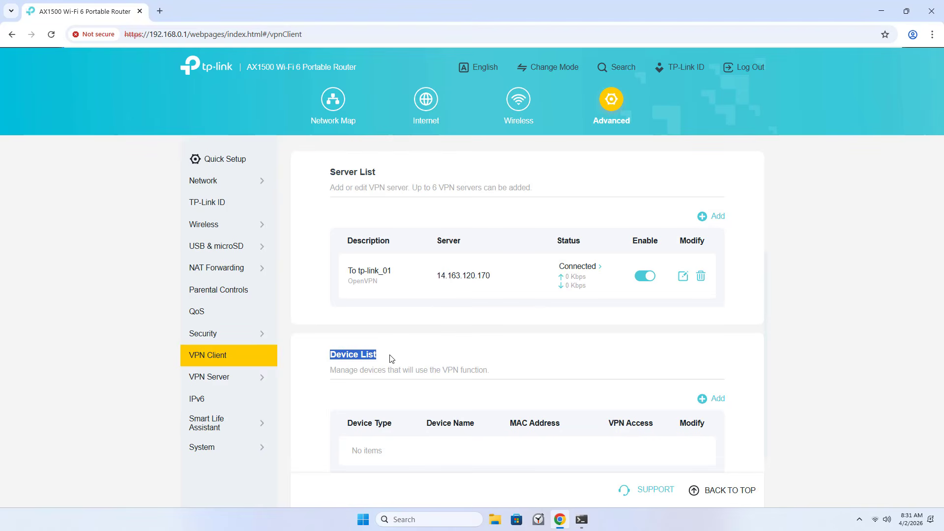
drag(331, 370, 491, 372)
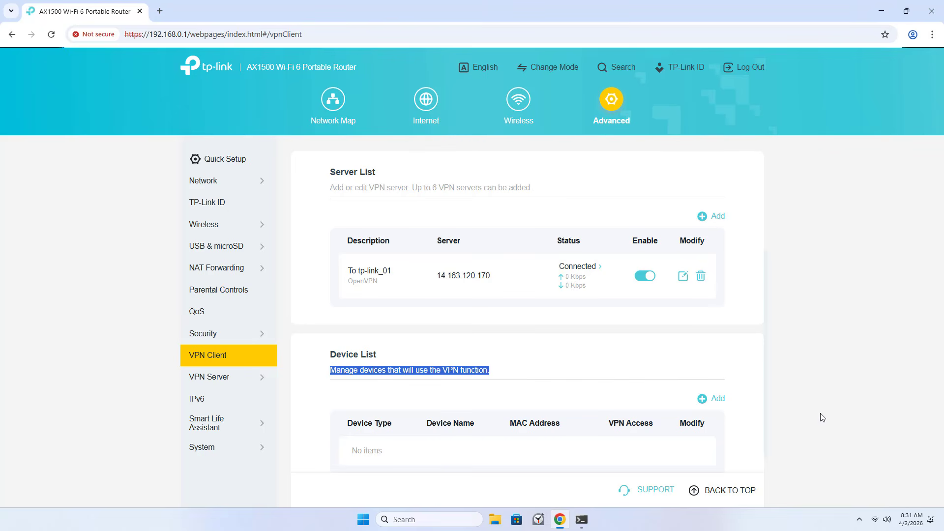
click(714, 399)
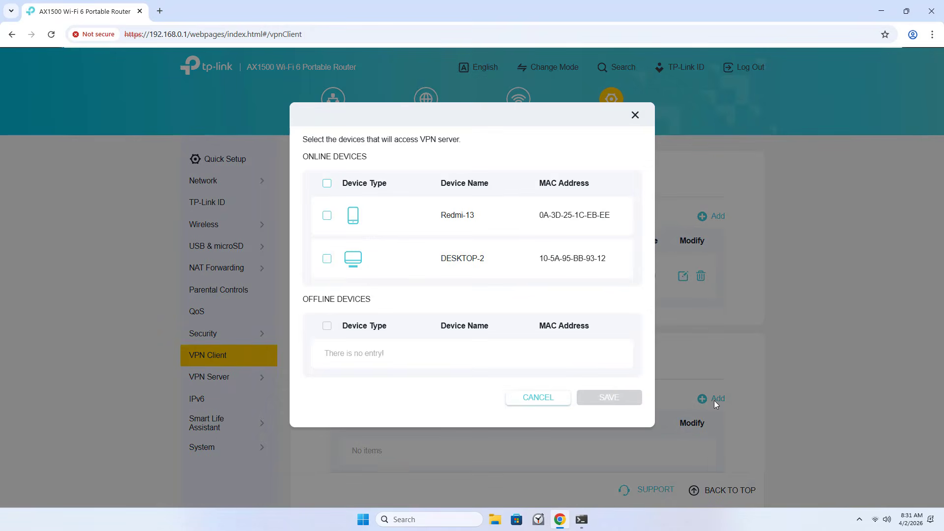
click(329, 261)
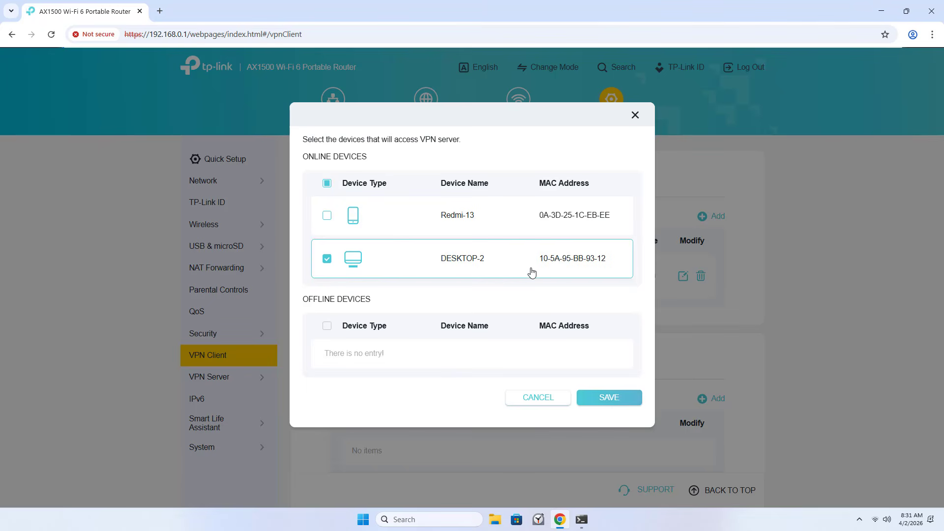
click(606, 399)
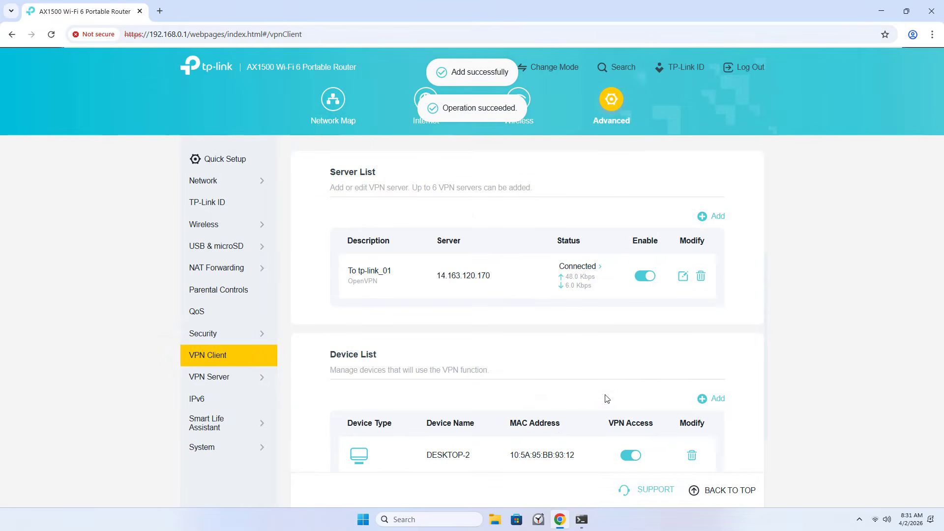
Check the new Device List entry, review the running ping in Command Prompt, and minimize that window
scroll(517, 426, down, 1)
drag(513, 428, 580, 431)
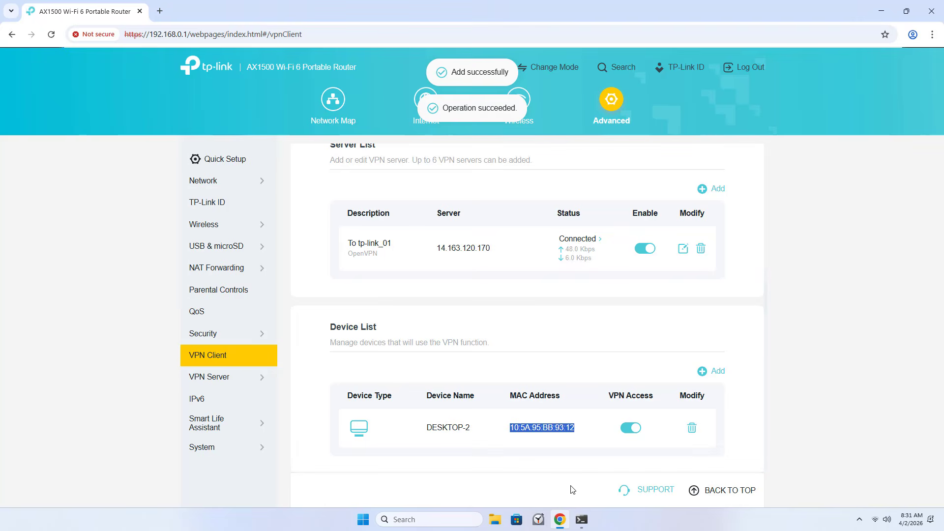
key(alt+Tab)
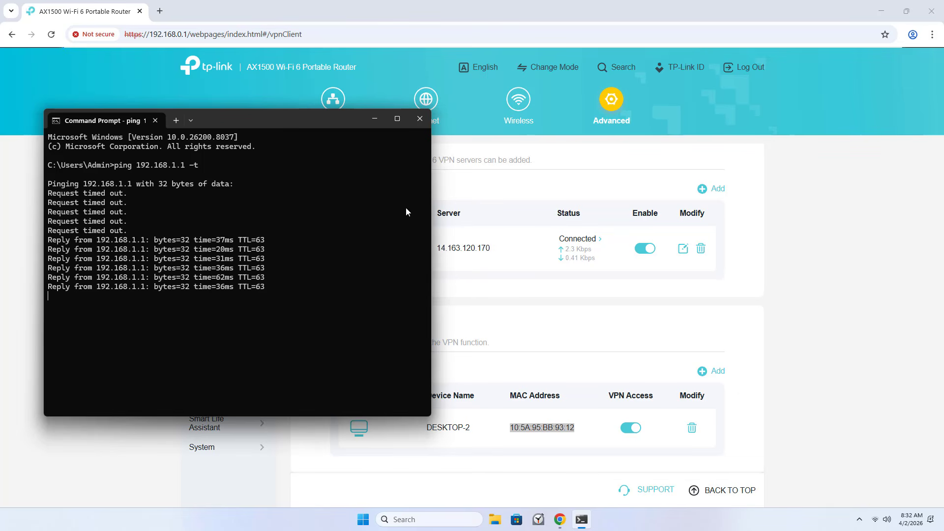
click(378, 120)
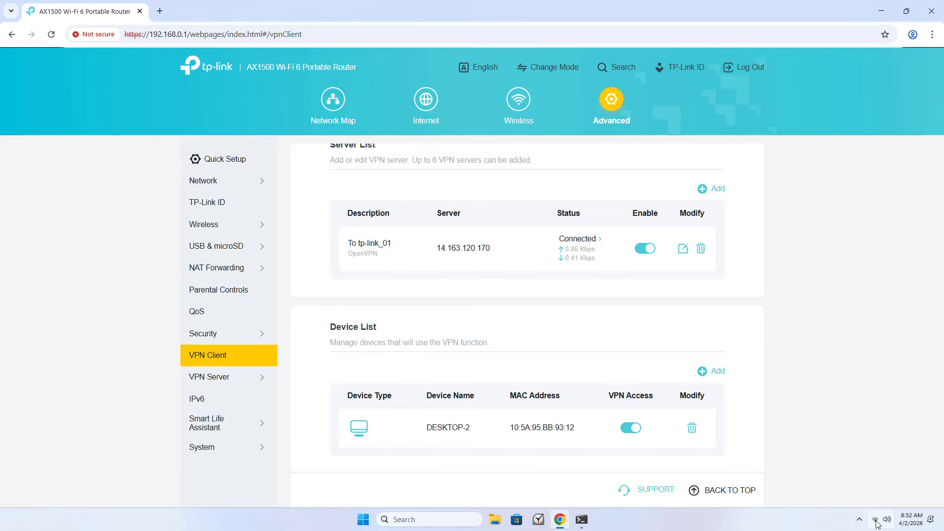
Switch the computer's Wi-Fi connection to the tp-link_01 network
click(876, 520)
click(809, 363)
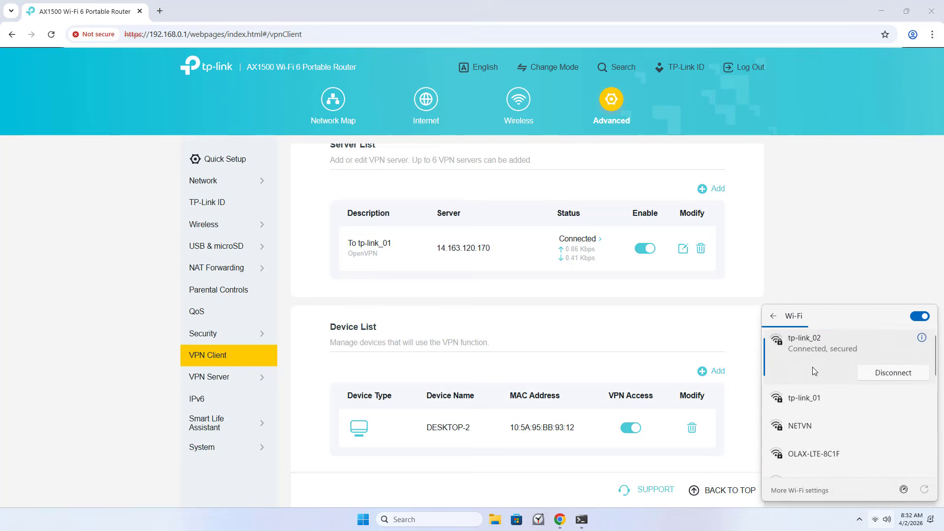
click(813, 407)
click(866, 418)
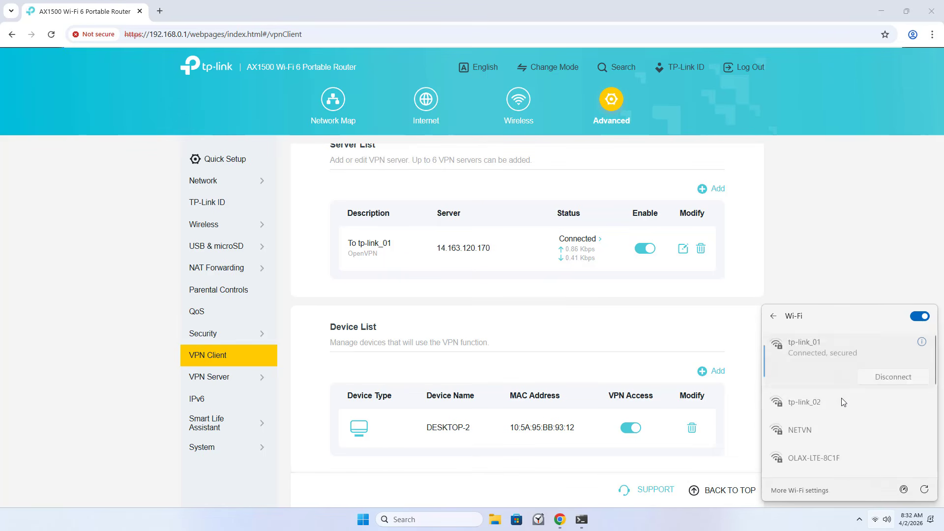
Open 192.168.1.1 in a new browser tab and log in to the router with the local password
click(160, 11)
text(192.168.1.1)
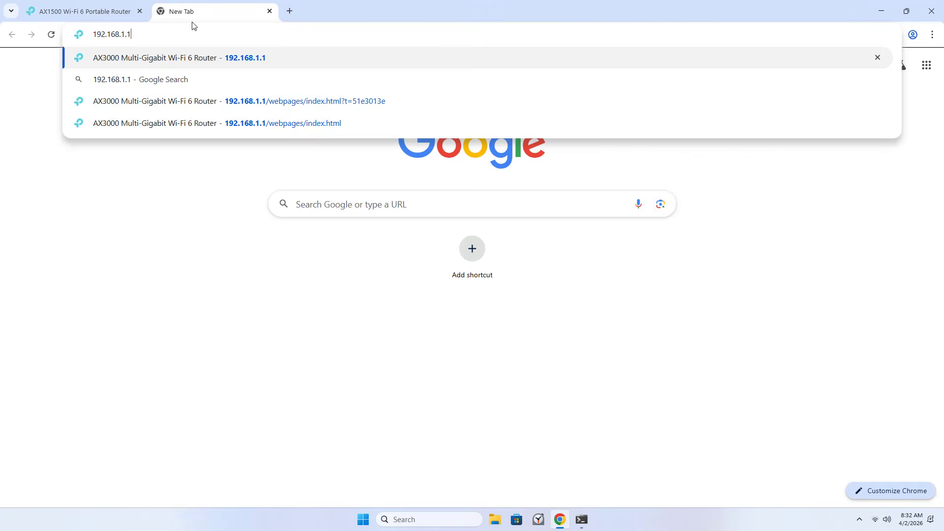
key(Return)
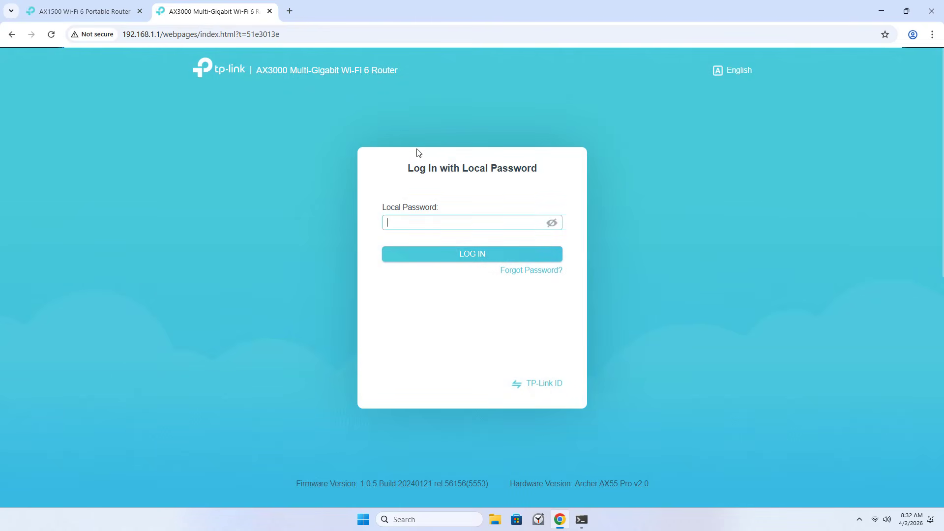
text(*)
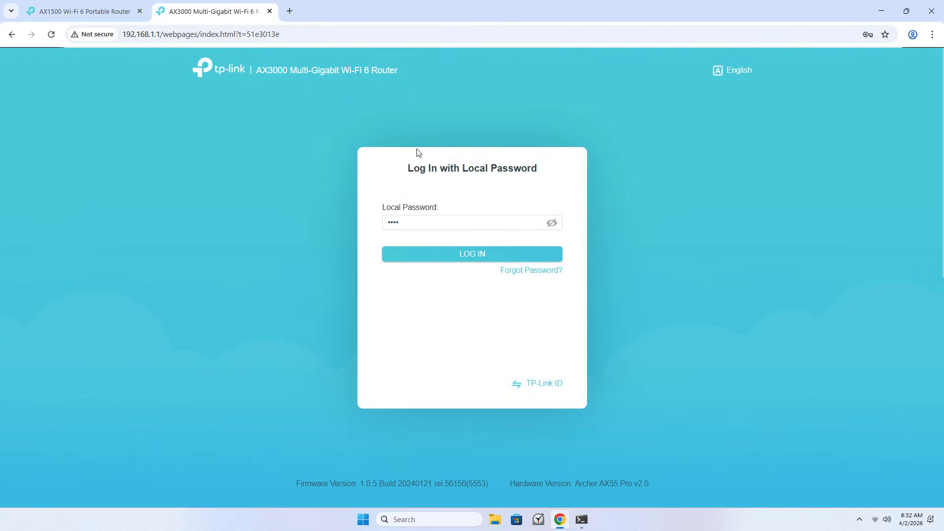
key(Return)
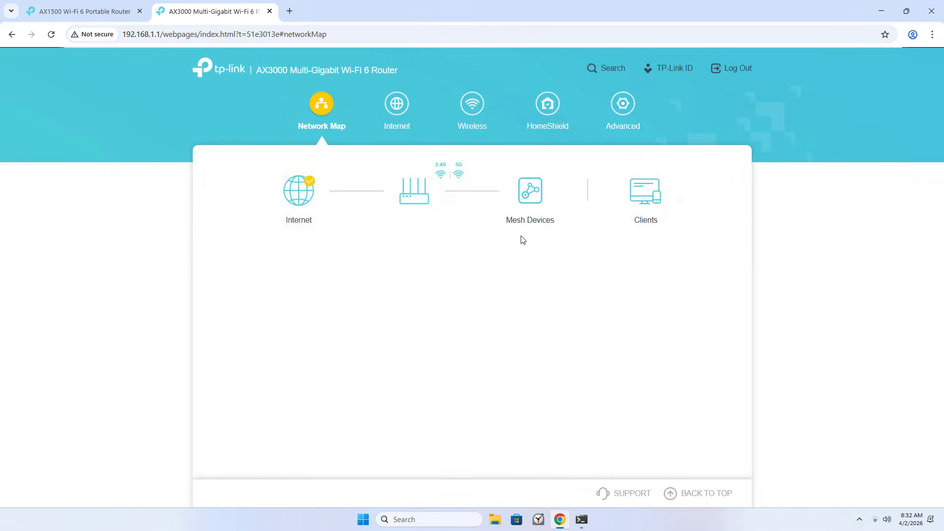
Show the VPN server's Connections page in the router's advanced settings to check for remote clients
click(613, 133)
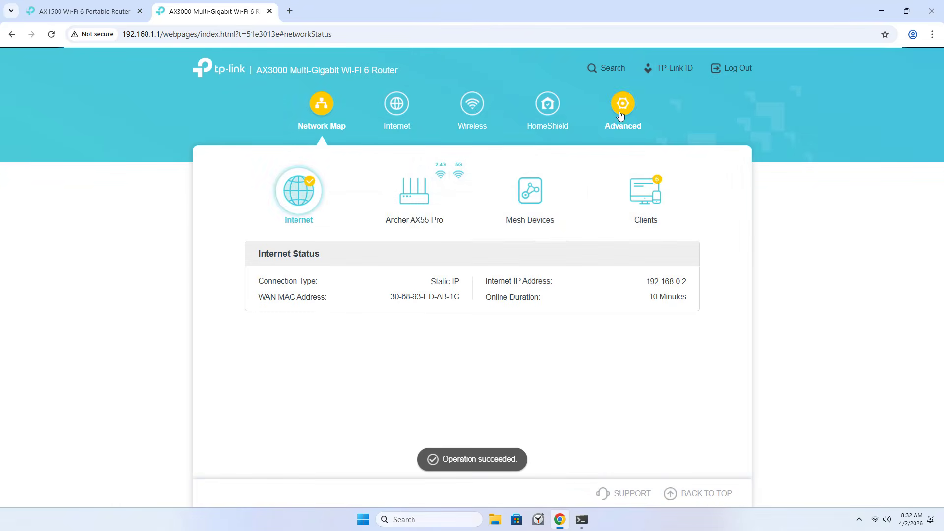
scroll(272, 334, down, 3)
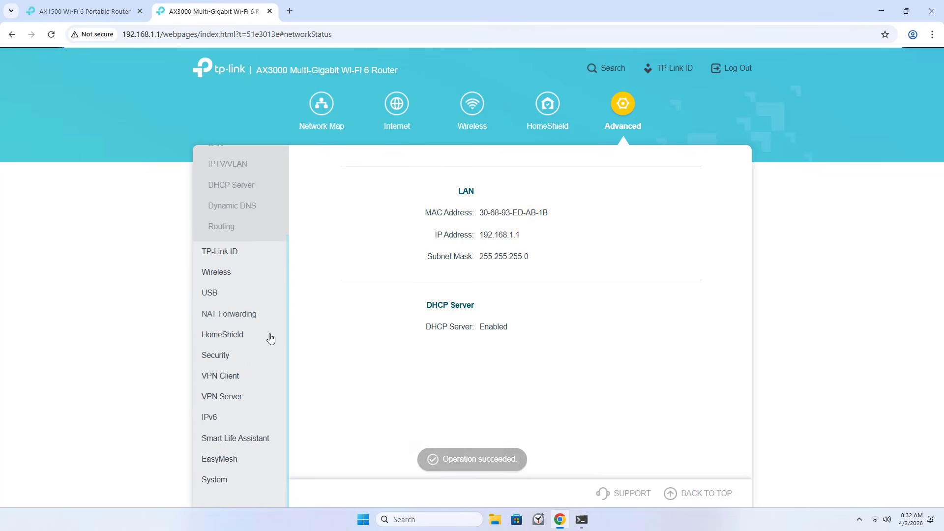
click(236, 396)
click(244, 352)
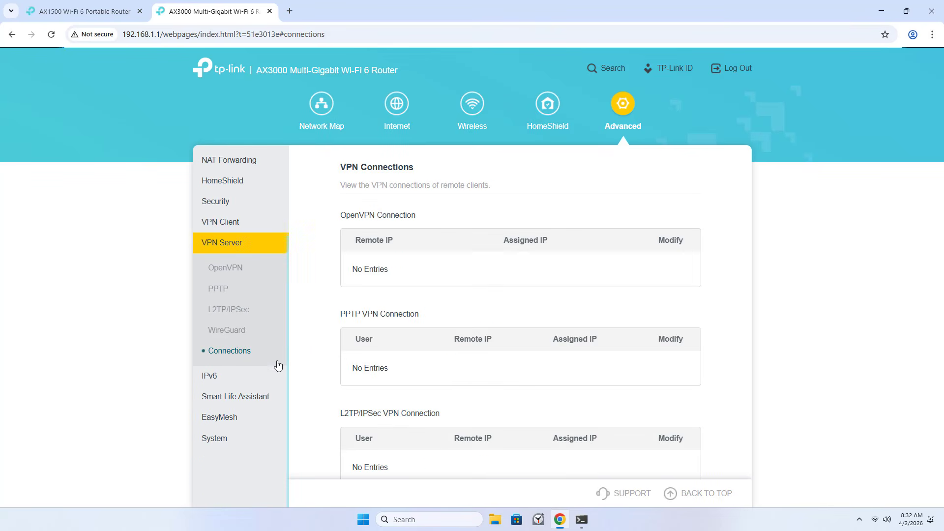